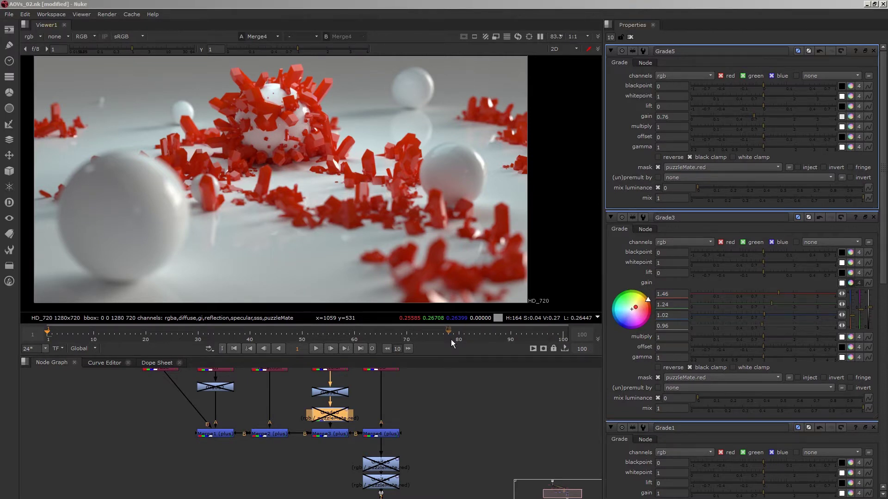
- Enlarge the viewer area and display the image at the dot node that feeds the render pass nodes
middle_drag(410, 273, 414, 264)
drag(440, 355, 440, 365)
middle_drag(436, 403, 463, 435)
middle_drag(360, 382, 400, 429)
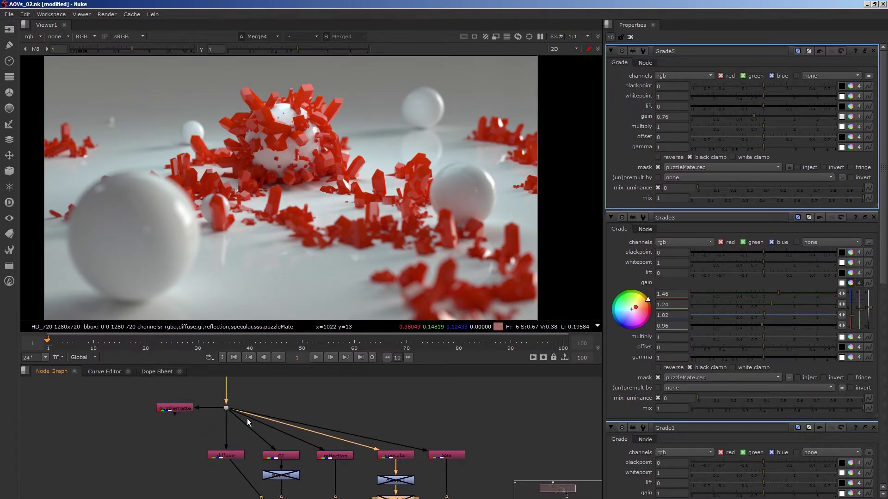
click(226, 408)
key(1)
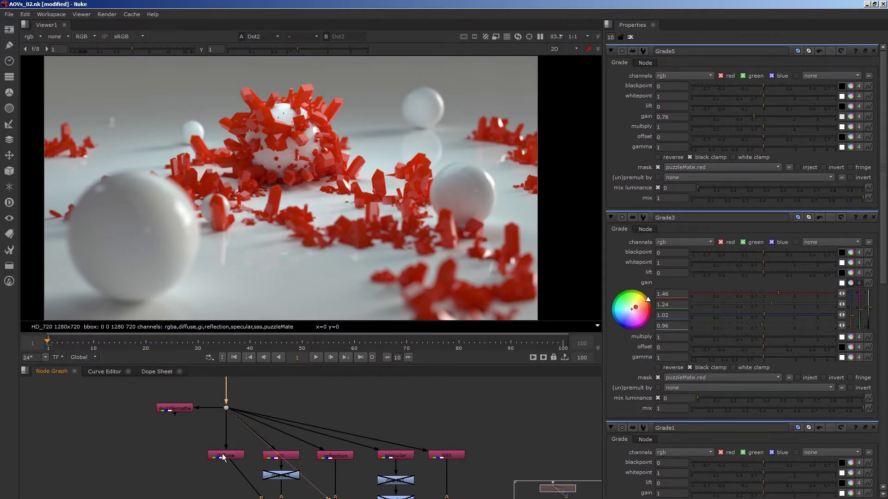
- View the diffuse, GI, reflection, specular and SSS passes one after another
click(237, 458)
key(1)
click(277, 458)
key(1)
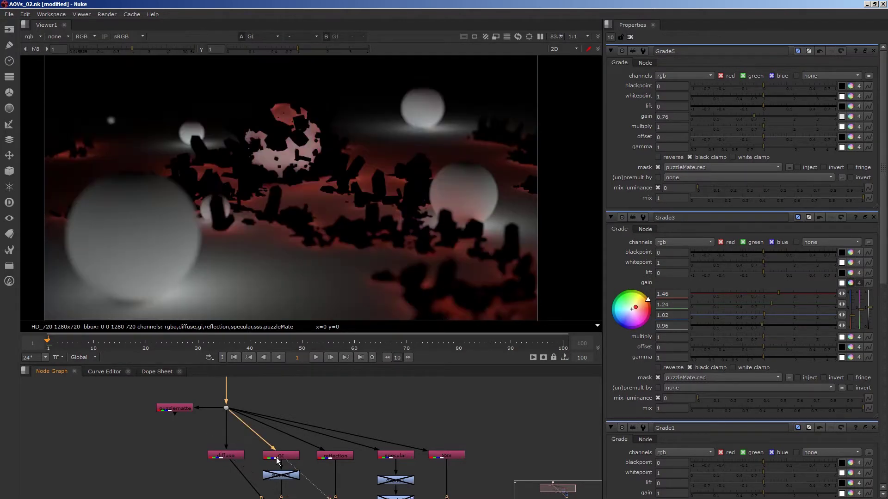
click(336, 456)
key(1)
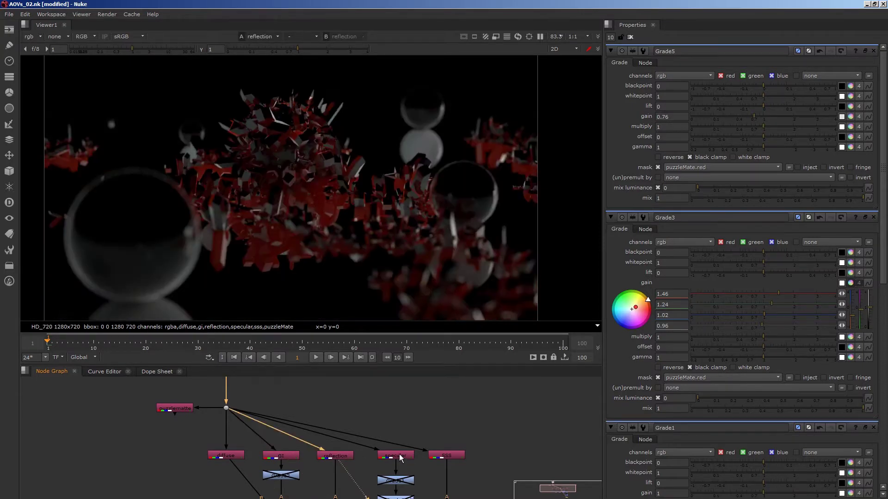
click(394, 457)
key(1)
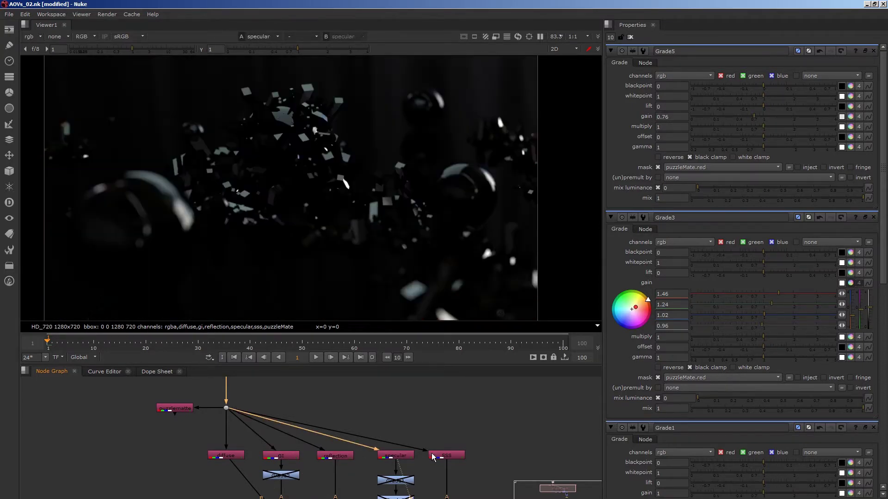
click(447, 456)
key(1)
middle_drag(504, 476, 459, 406)
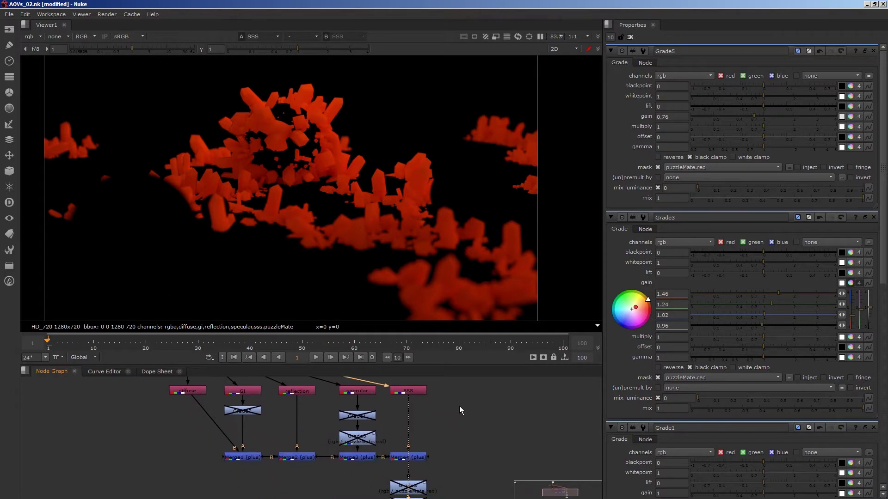
- View the results of Merge1, Merge2, Merge3 and Merge4 in turn to follow how the passes add up
middle_drag(162, 435, 183, 421)
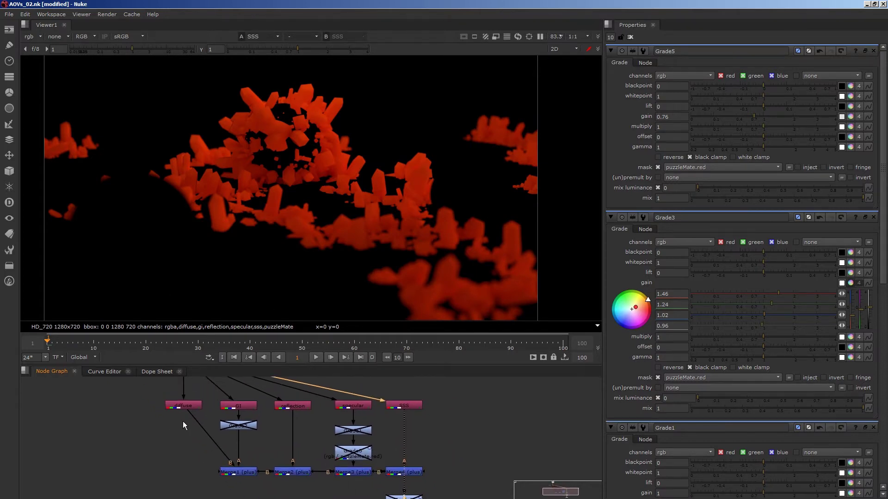
click(235, 470)
key(1)
click(287, 472)
key(1)
click(352, 472)
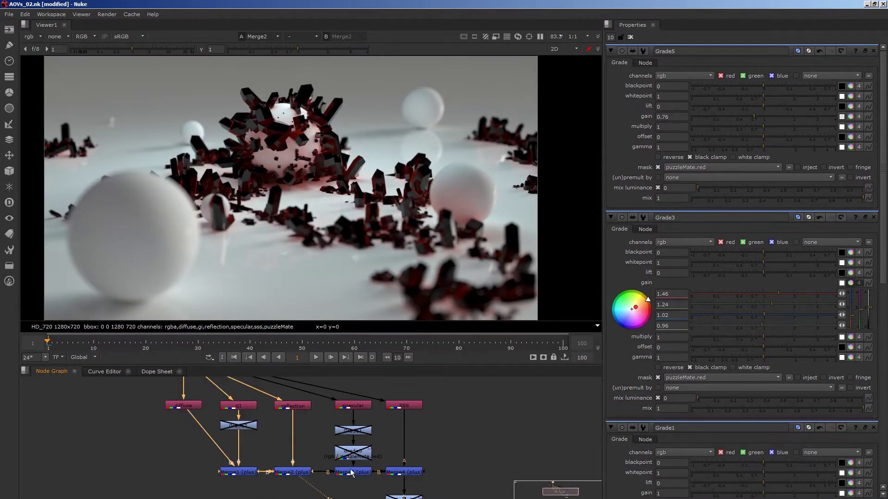
key(1)
click(403, 472)
key(1)
middle_drag(443, 442, 460, 450)
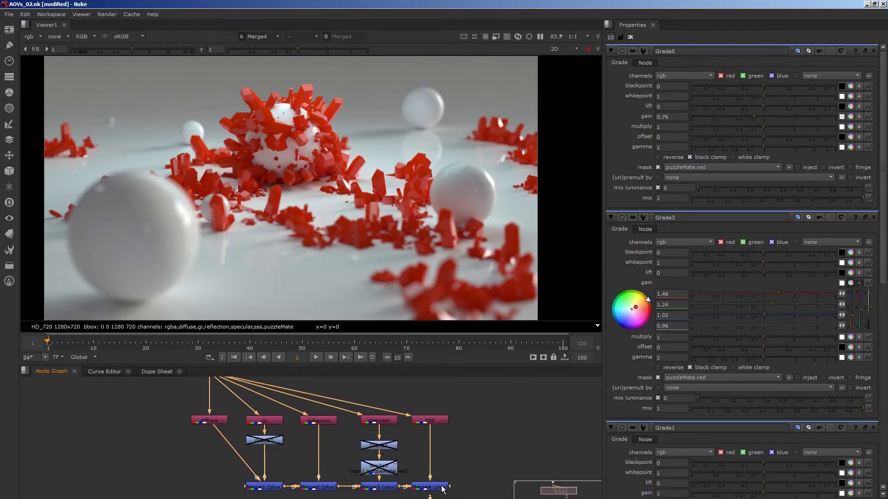
middle_drag(468, 455, 466, 458)
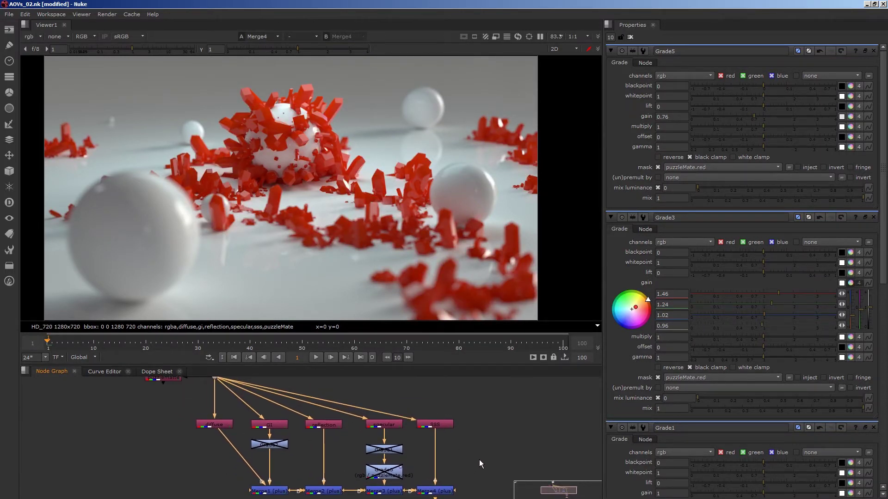
scroll(368, 392, down, 3)
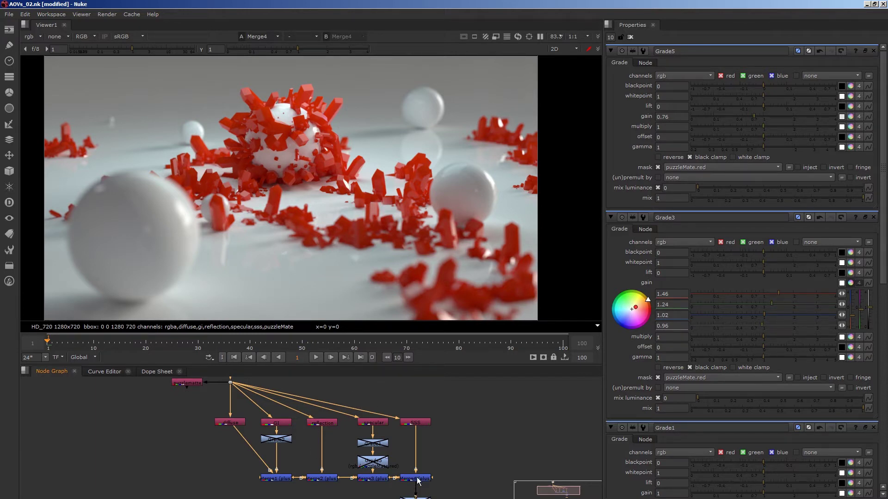
- Enable the Grade2 node under the GI pass, set its gain to 1.38, and disable the node again
double_click(274, 440)
key(d)
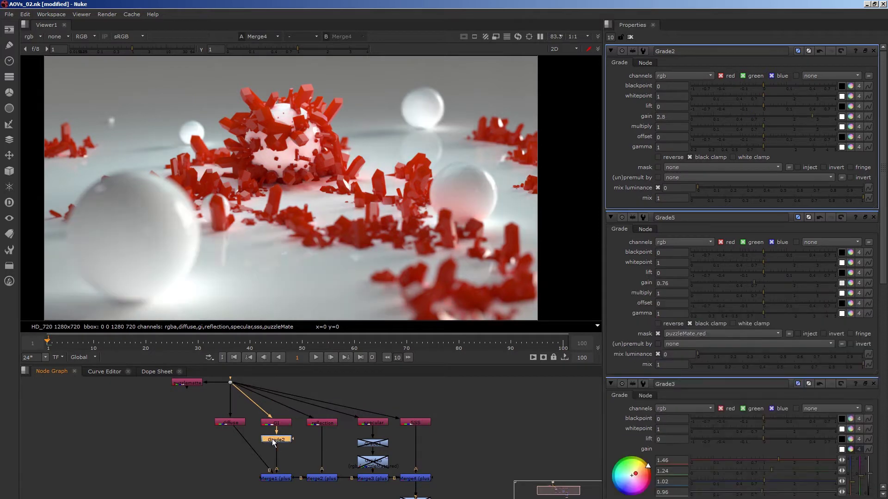
drag(801, 118, 781, 123)
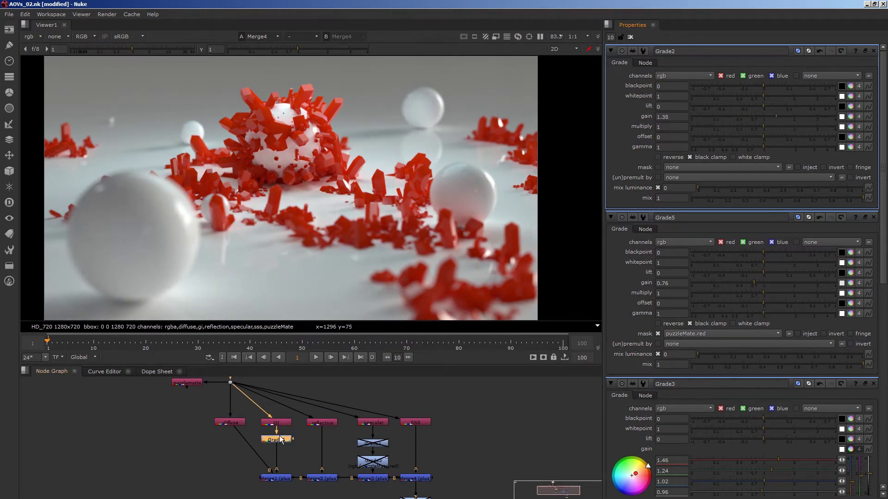
key(d)
- Enable the Grade1 node under the specular pass, set its gain to 1.1, and disable the node again
double_click(373, 442)
key(d)
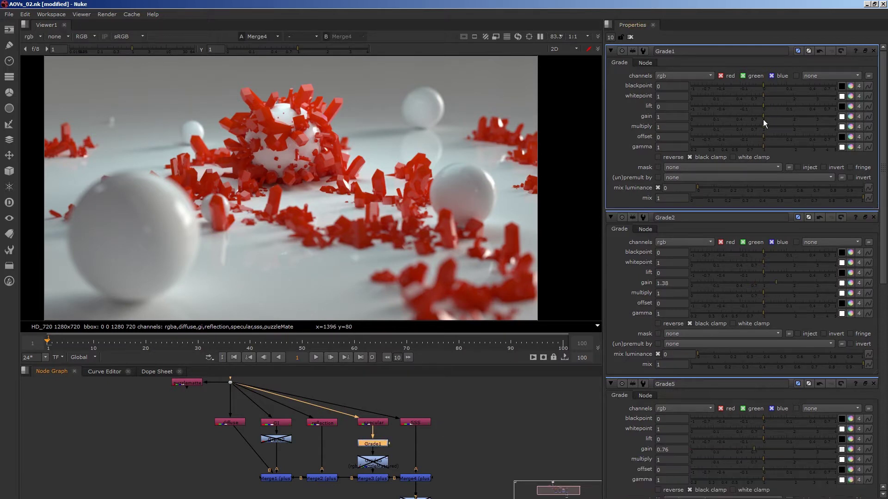
mouse_move(764, 117)
mouse_down()
mouse_move(804, 116)
mouse_move(705, 119)
mouse_move(823, 126)
mouse_move(691, 124)
mouse_move(814, 125)
mouse_move(767, 125)
mouse_up()
key(d)
- View the puzzlematte pass
middle_drag(174, 399, 176, 425)
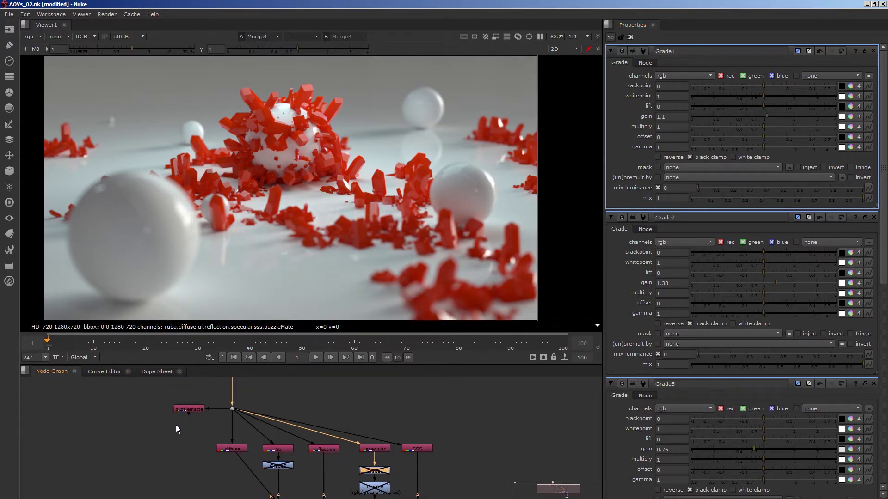
click(189, 410)
key(1)
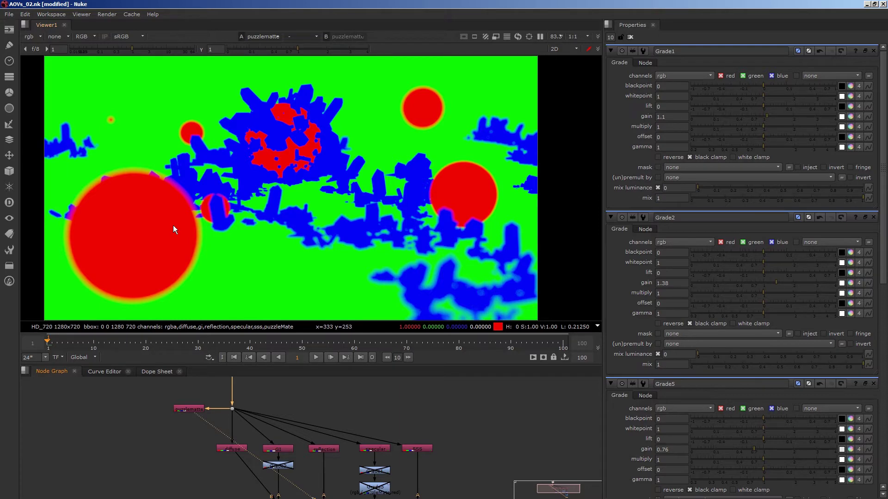
- View and enable the masked Grade3 node below Merge4, and set its gain to 1.28 red and 1.36 green
middle_drag(440, 424, 377, 381)
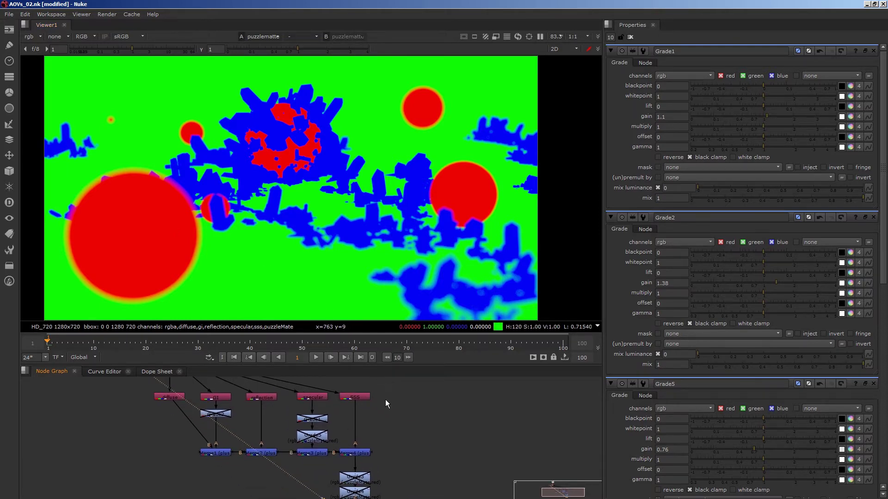
click(362, 474)
key(1)
double_click(363, 476)
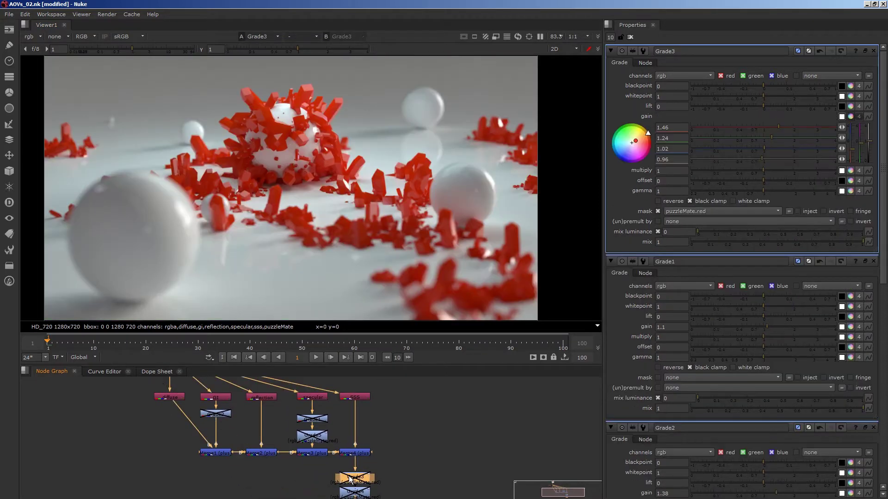
key(d)
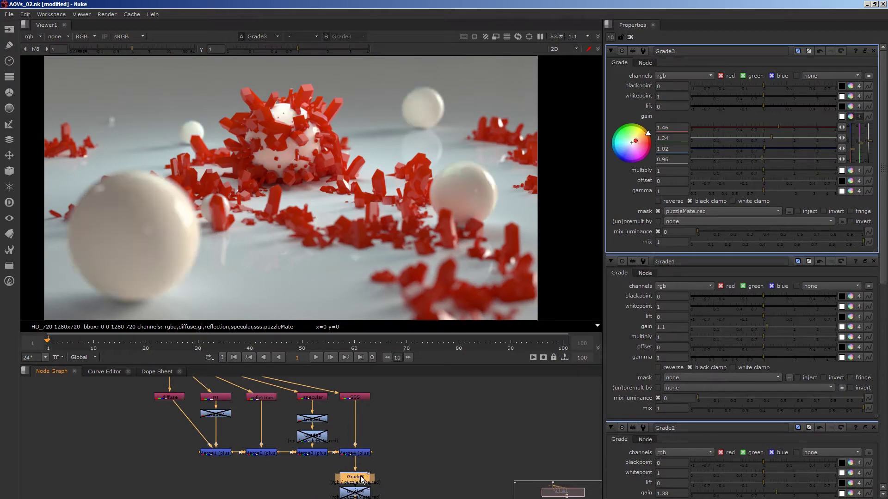
mouse_move(775, 127)
mouse_down()
mouse_move(759, 128)
mouse_move(770, 128)
mouse_move(756, 139)
mouse_move(776, 140)
mouse_up()
- With Merge4 in the viewer, enable the masked Grade5 node in the specular branch and set its gain to 0
click(384, 442)
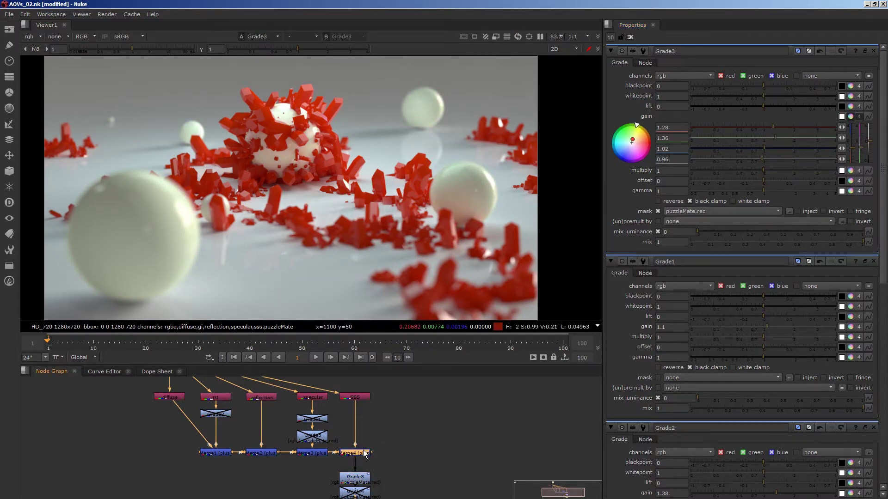
key(1)
click(310, 437)
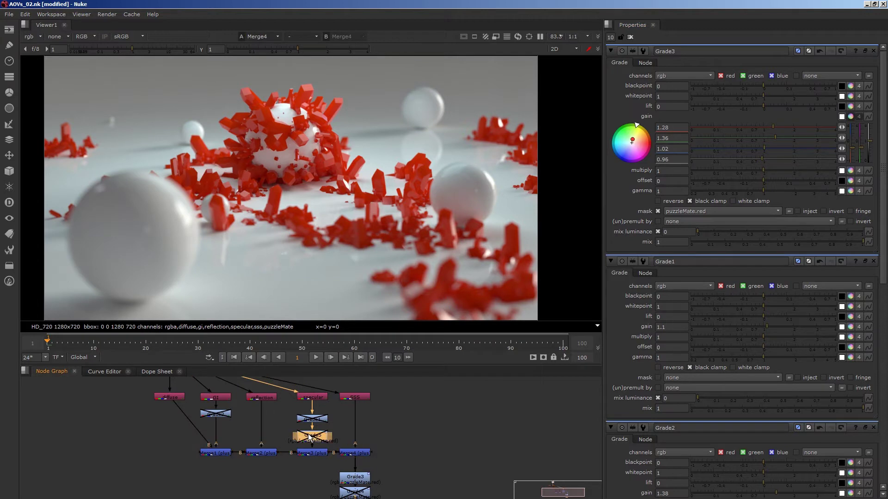
double_click(309, 437)
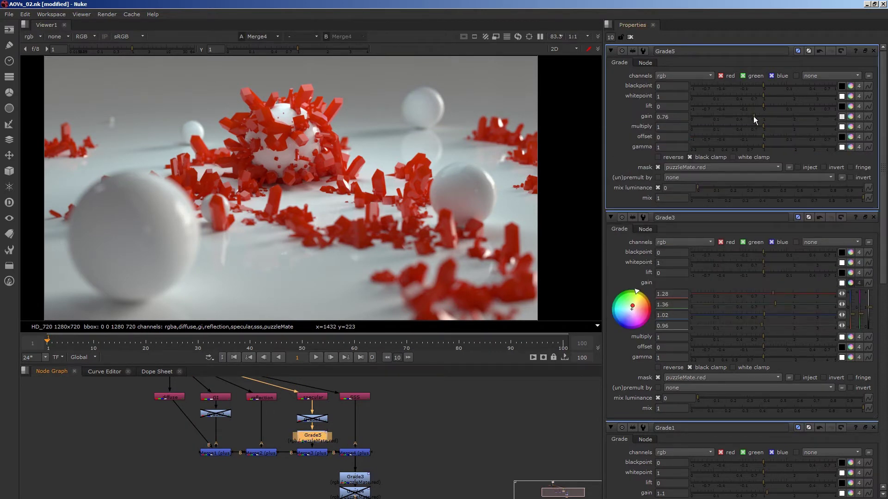
drag(753, 115, 685, 119)
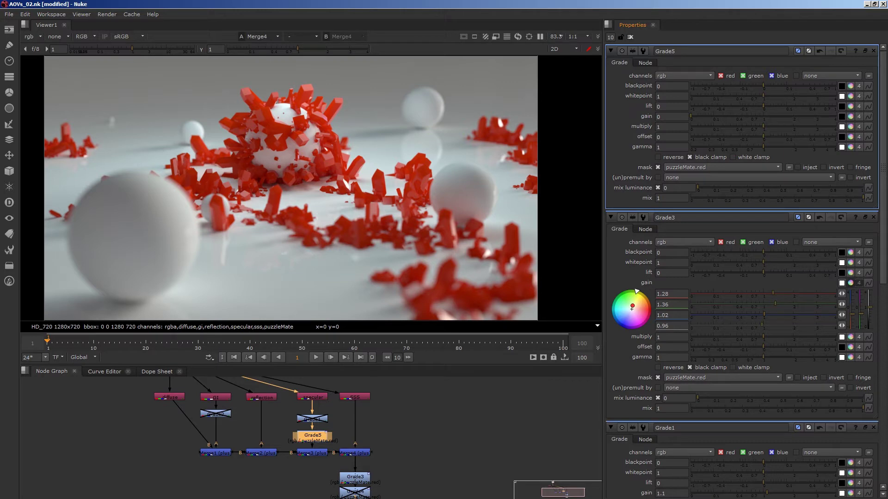
- Switch to Houdini and inspect the object IDs of the spheres, ground and crystals_render objects alongside the 3D scene
key(alt+Tab)
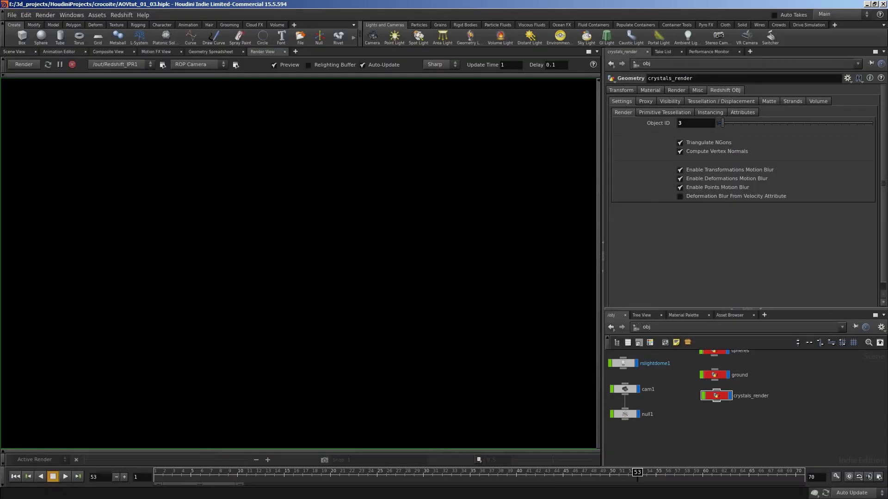
click(10, 52)
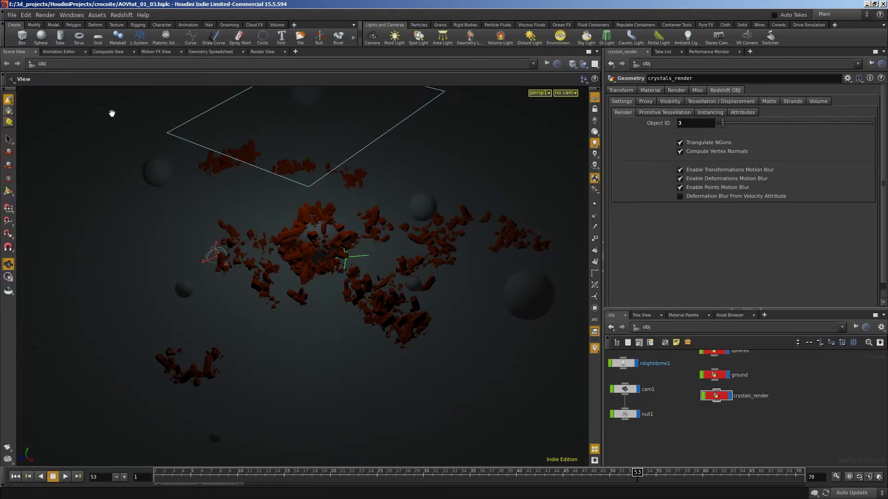
drag(113, 114, 267, 256)
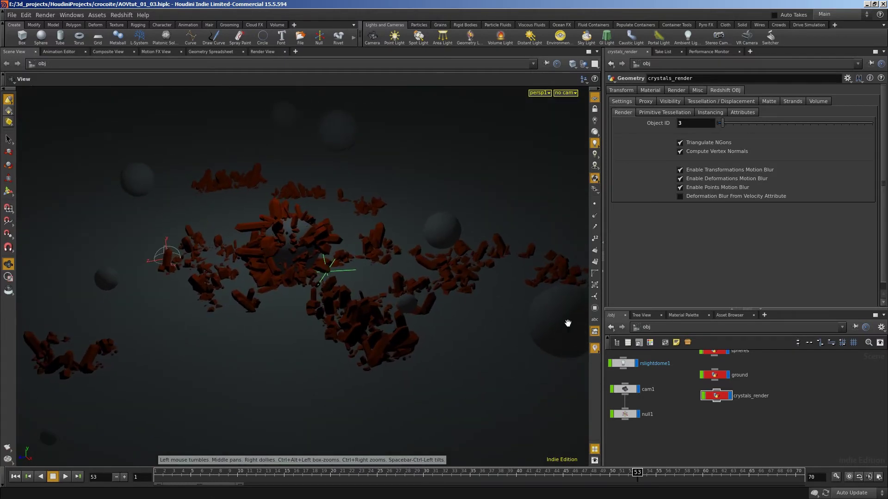
key(h)
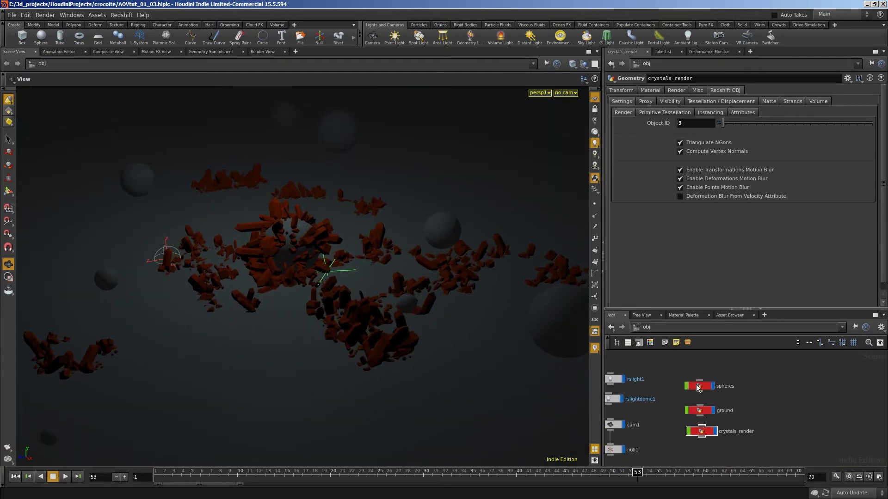
click(699, 387)
click(700, 411)
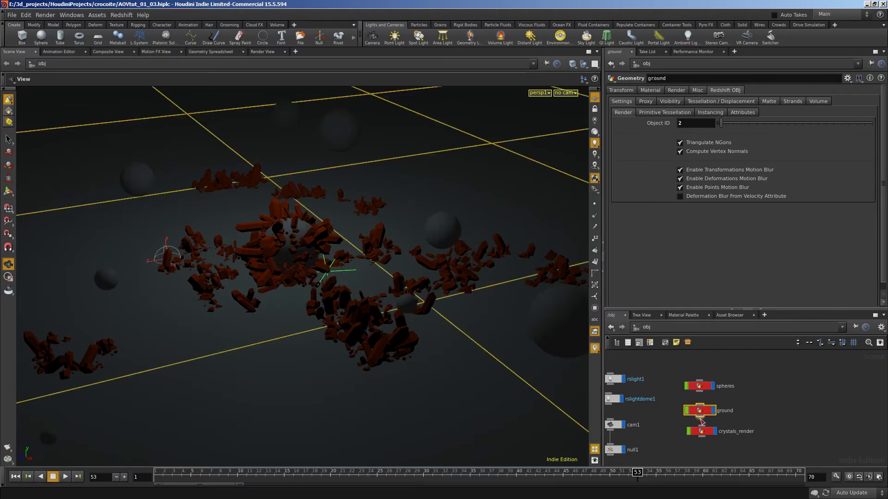
click(705, 432)
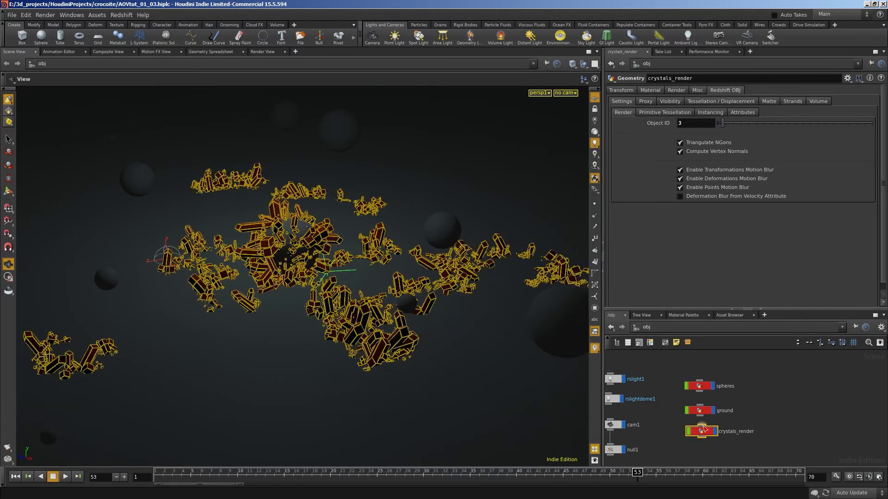
- Go to the out network and select the Redshift_ROP1 node
click(656, 328)
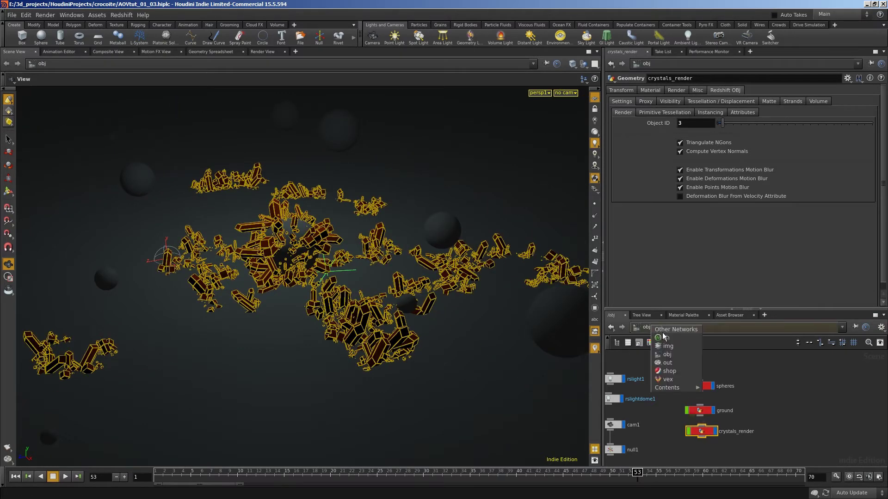
click(670, 362)
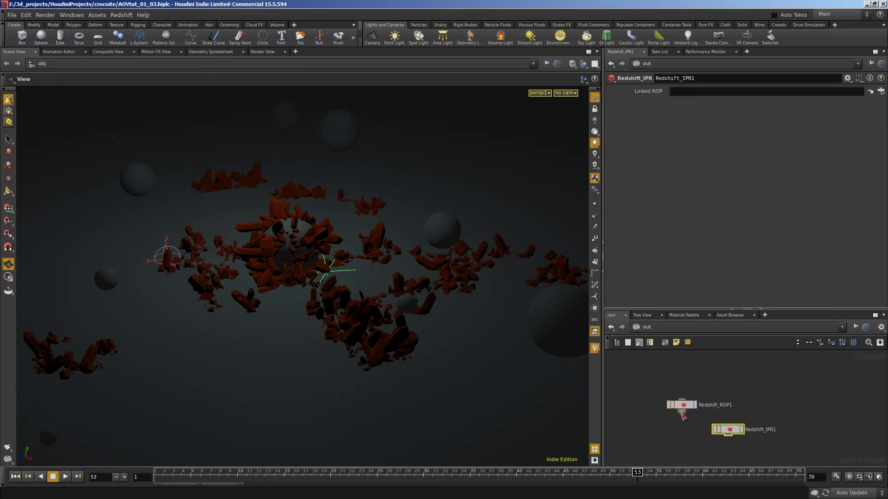
click(681, 407)
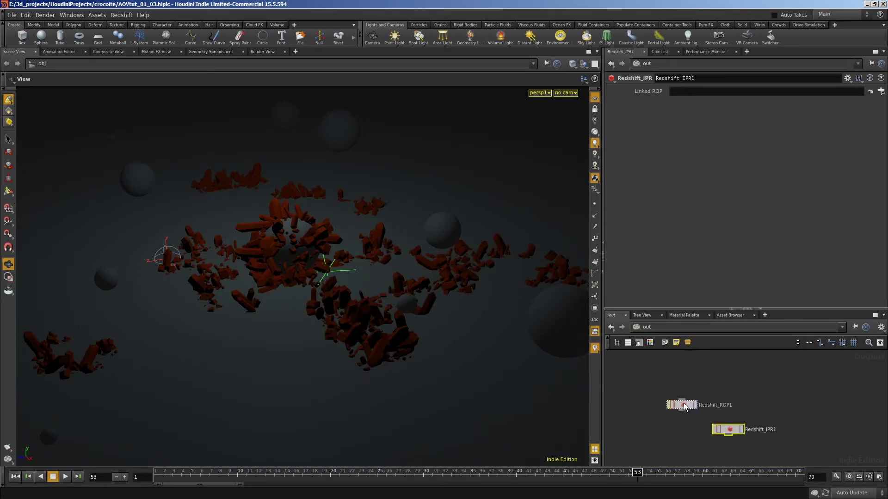
- Start a Redshift IPR render in the Render View and enlarge the rendered image
click(258, 51)
click(18, 65)
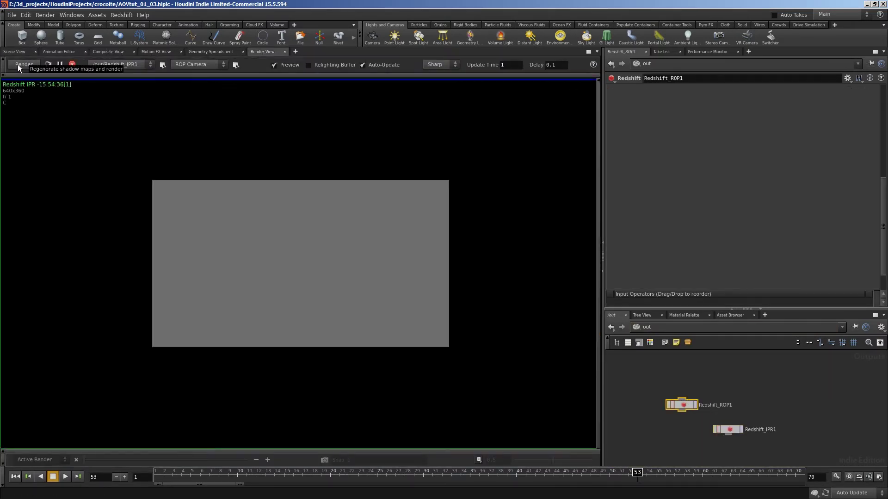
scroll(297, 270, up, 3)
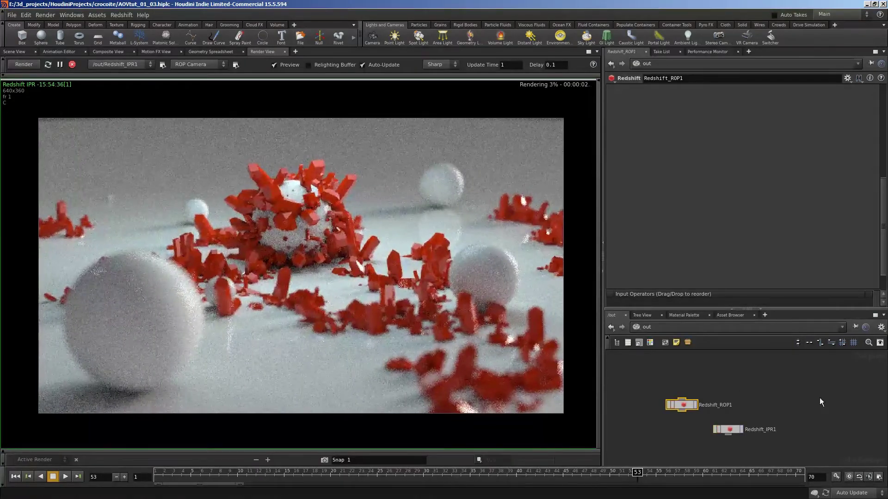
- Turn off IPR Progressive Rendering in the Redshift_ROP1 settings so AOVs can be rendered to the IPR
click(777, 380)
drag(881, 208, 875, 104)
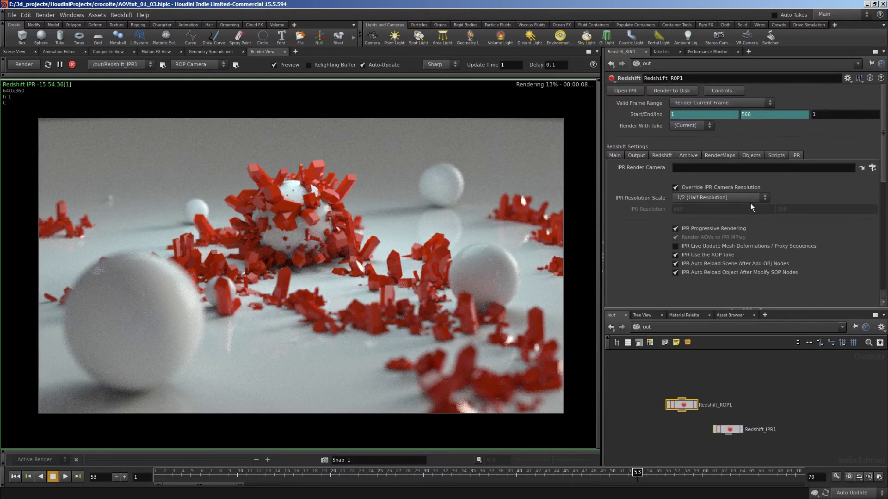
click(706, 228)
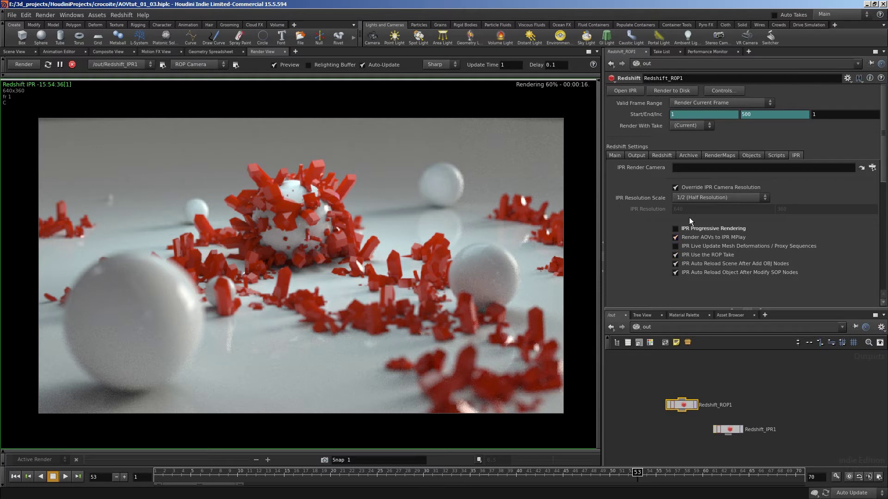
- Add five AOV entries to the output settings of Redshift_ROP1
click(636, 157)
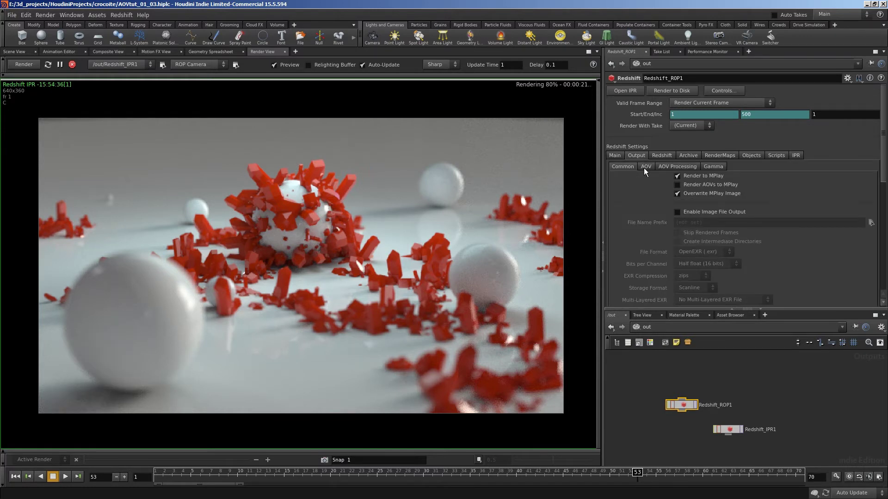
click(644, 167)
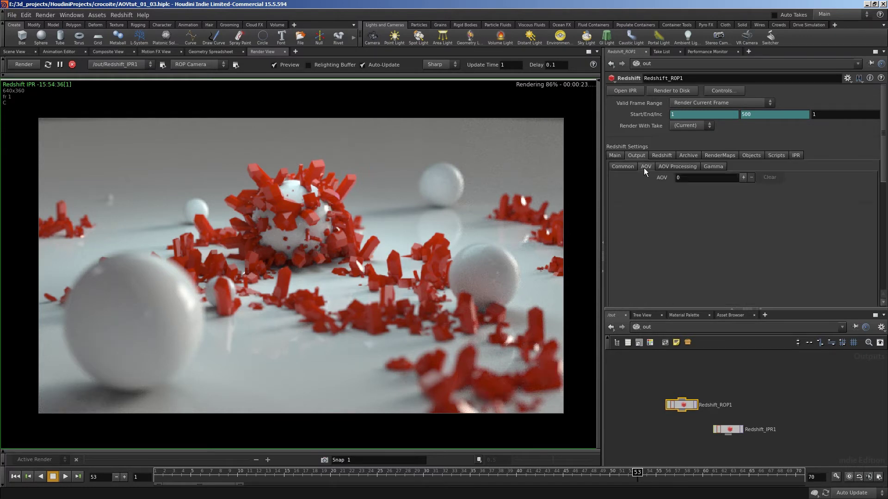
click(742, 178)
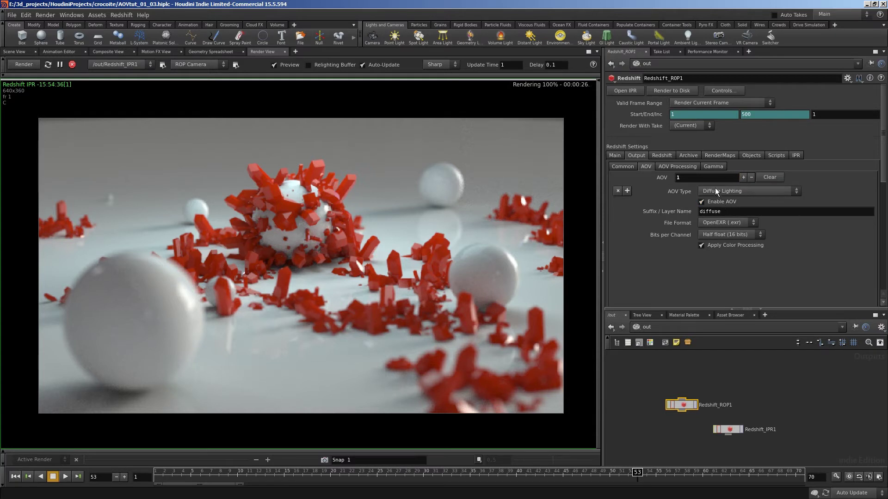
click(743, 178)
click(743, 178)
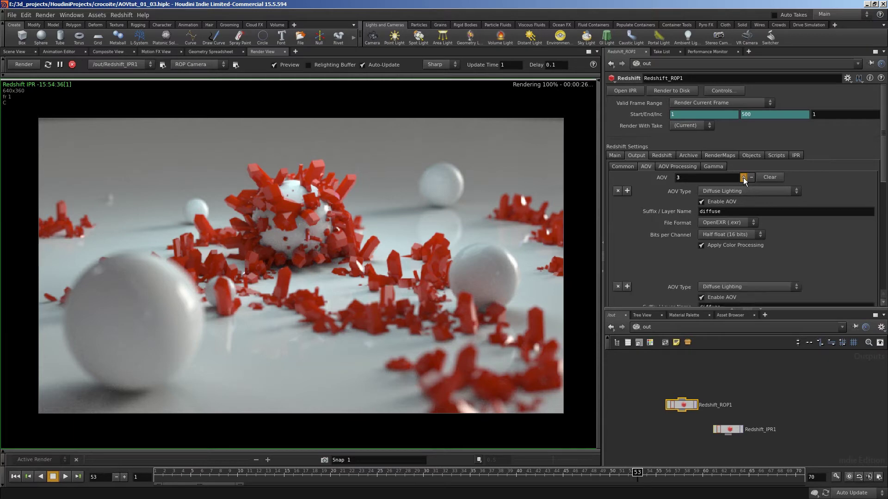
click(742, 178)
click(743, 177)
drag(884, 139, 886, 154)
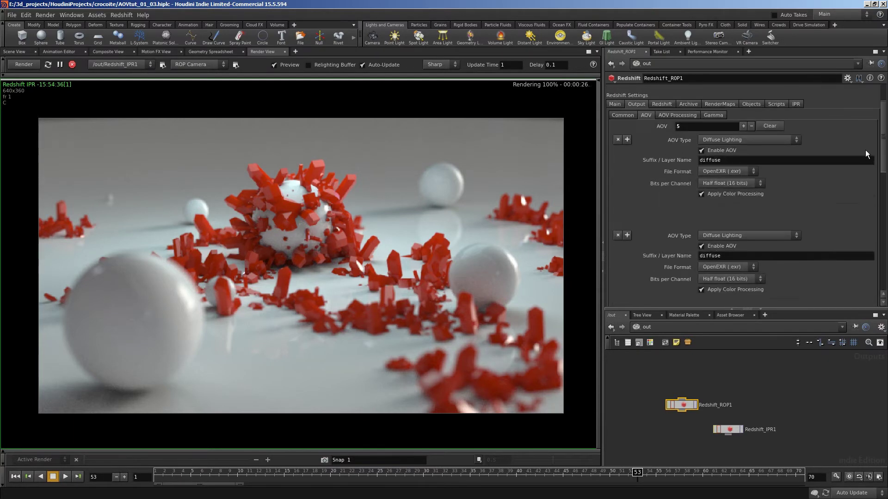
- Set the second AOV's type to Reflections and the third's to Specular Lighting
scroll(767, 154, down, 3)
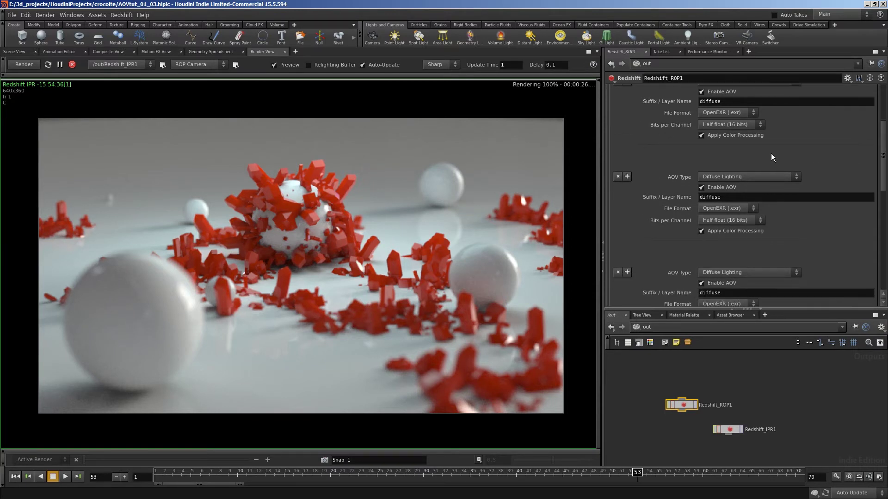
scroll(781, 171, up, 2)
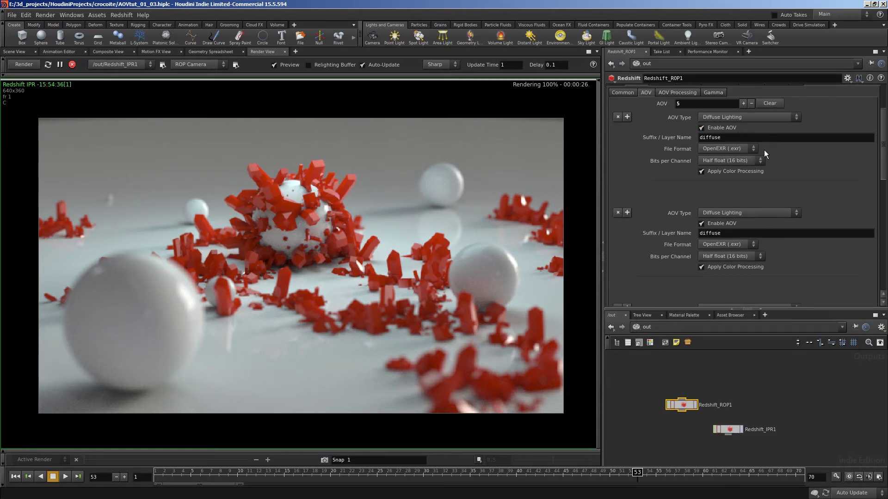
scroll(765, 150, down, 2)
click(728, 176)
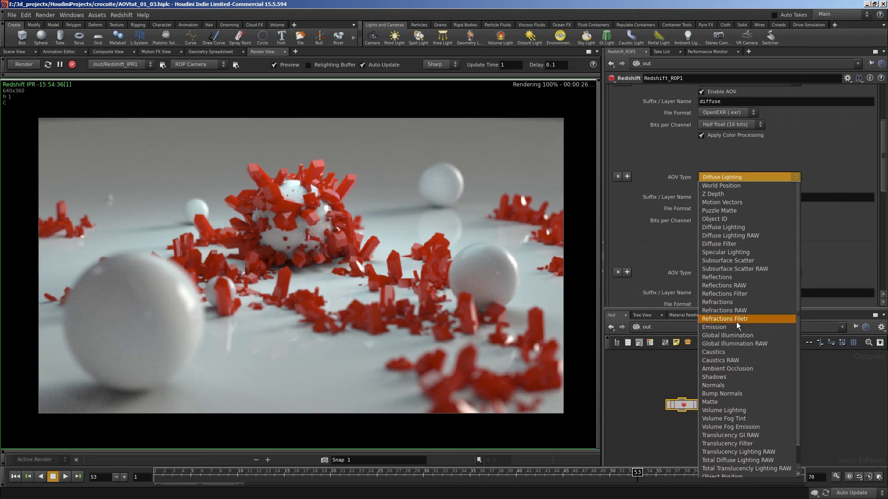
click(723, 278)
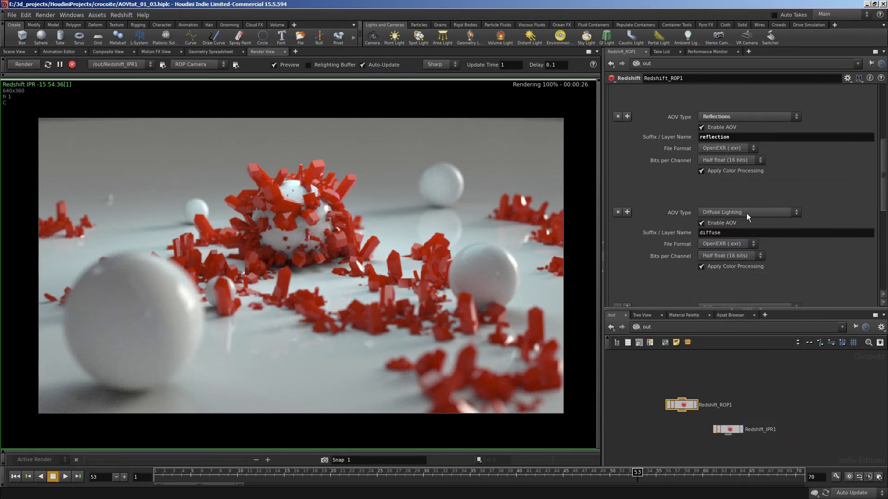
click(746, 213)
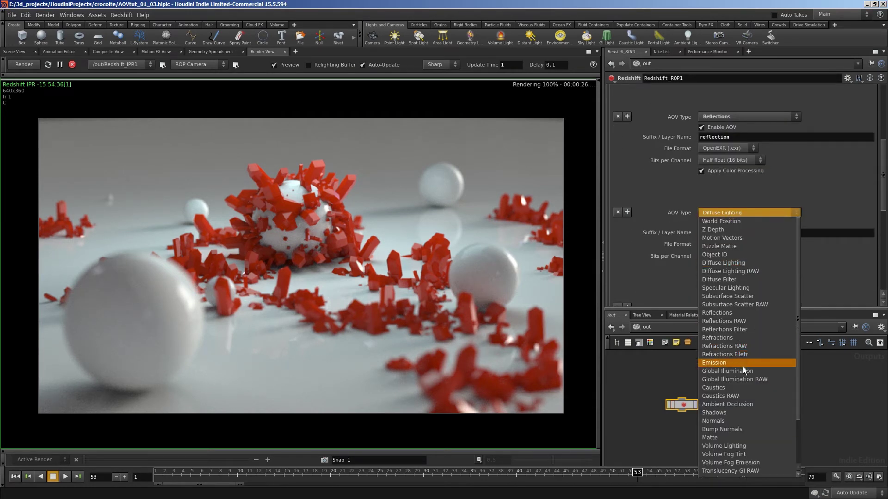
click(727, 288)
- Set the fourth AOV's type to Global Illumination and the fifth's to Subsurface Scatter
scroll(781, 258, down, 2)
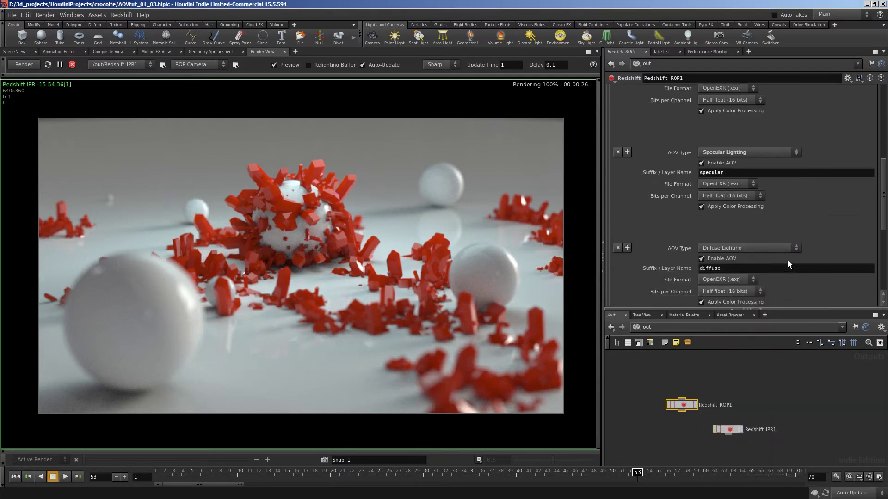
scroll(787, 260, down, 2)
click(735, 201)
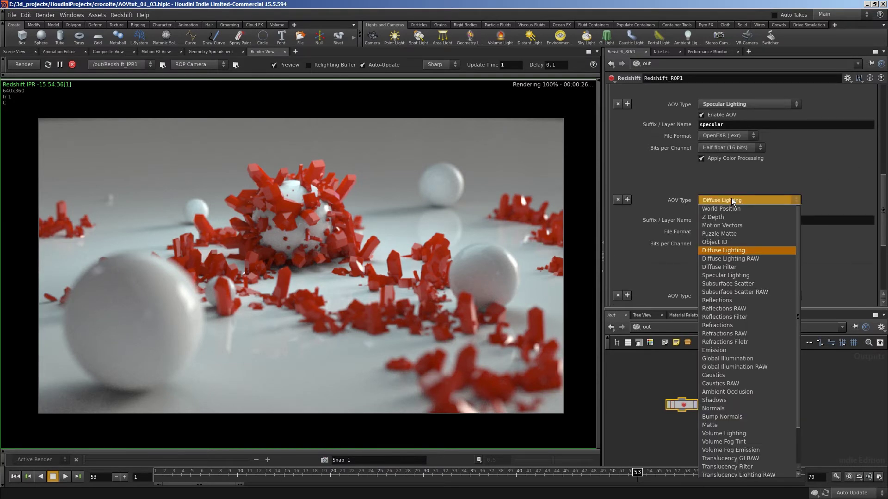
click(745, 358)
scroll(811, 247, down, 2)
click(737, 237)
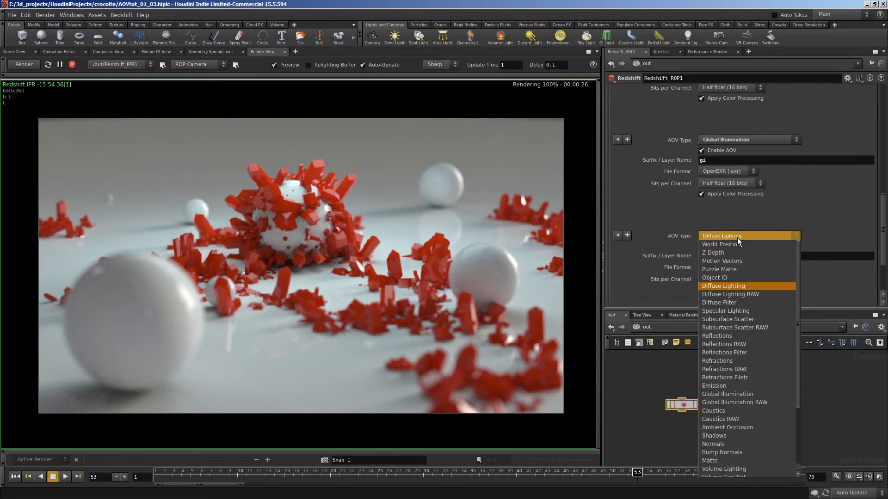
click(733, 320)
- Stop and restart the Redshift IPR render, and reveal the Render View's display options
click(72, 68)
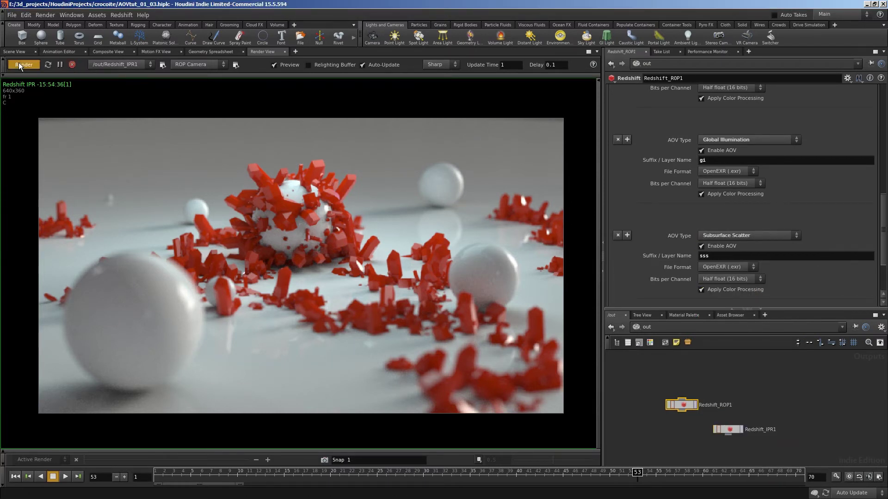
click(18, 64)
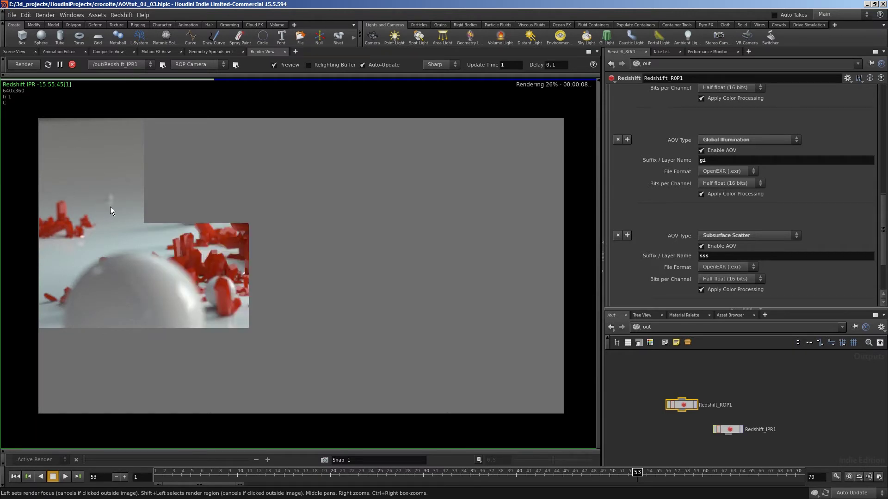
click(128, 74)
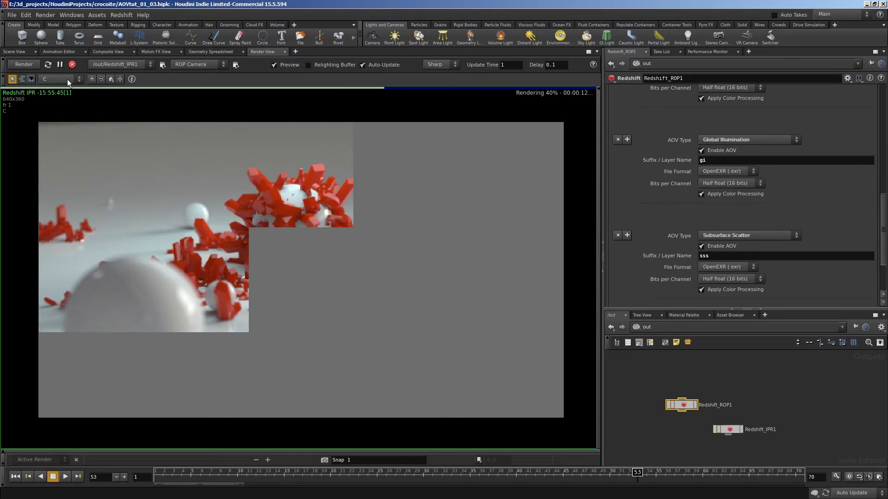
- View the diffuse, reflection and specular planes of the render in turn, and return to the C plane
click(50, 79)
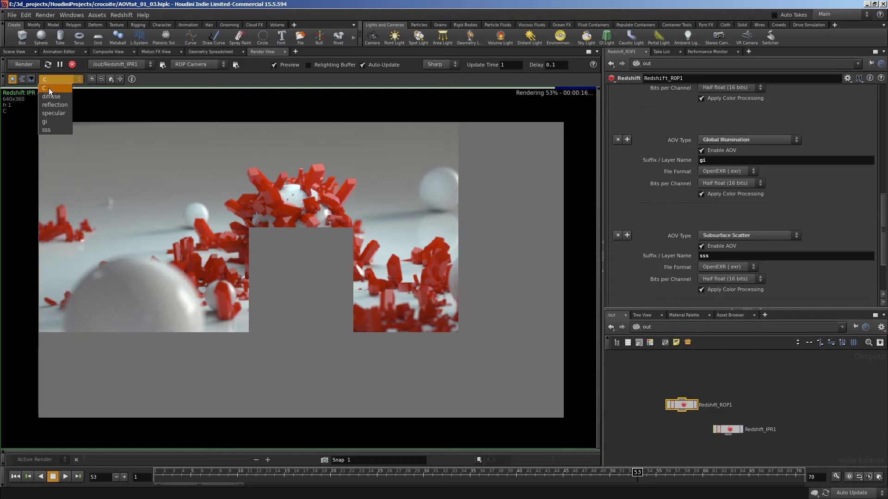
click(52, 95)
click(57, 80)
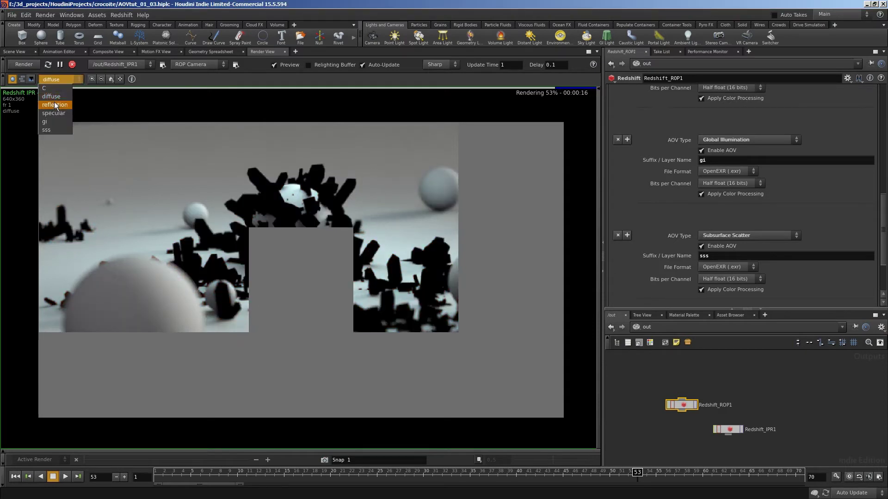
click(54, 105)
click(58, 79)
click(54, 113)
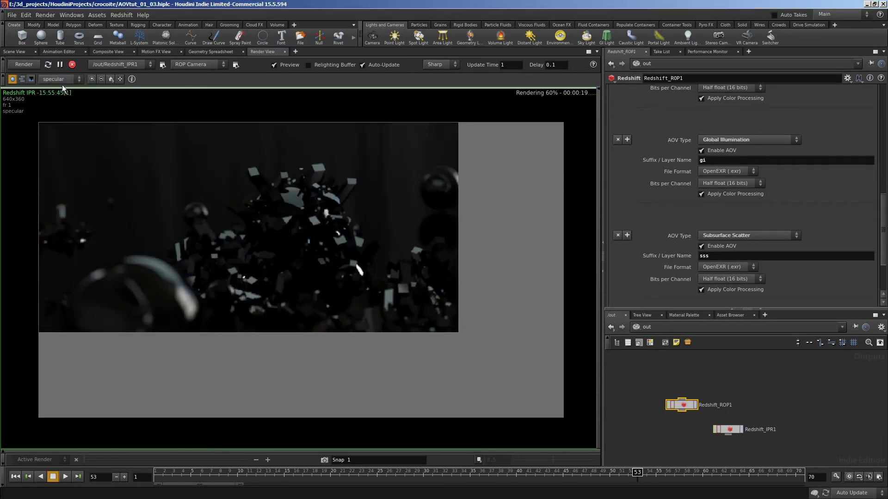
click(61, 79)
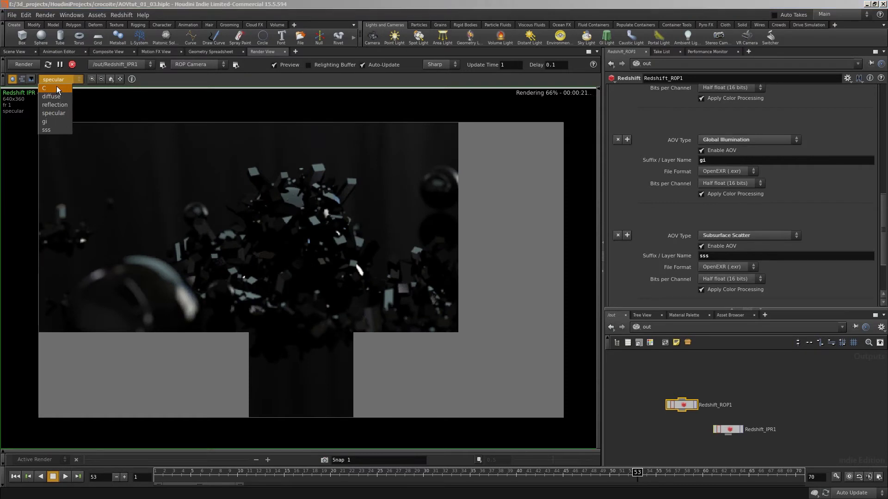
click(57, 87)
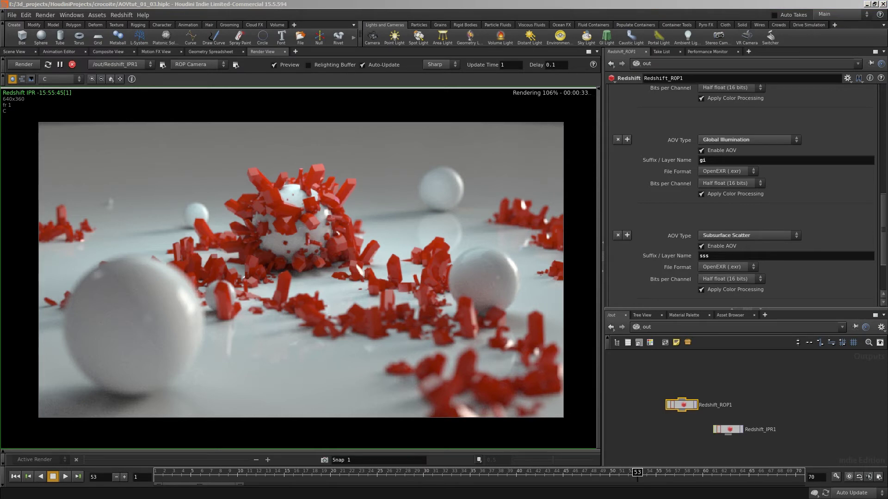
- Switch to the browser, examine the beauty recombination equation in Redshift's AOV Tutorial page, and move the browser away from Houdini
key(alt+Tab)
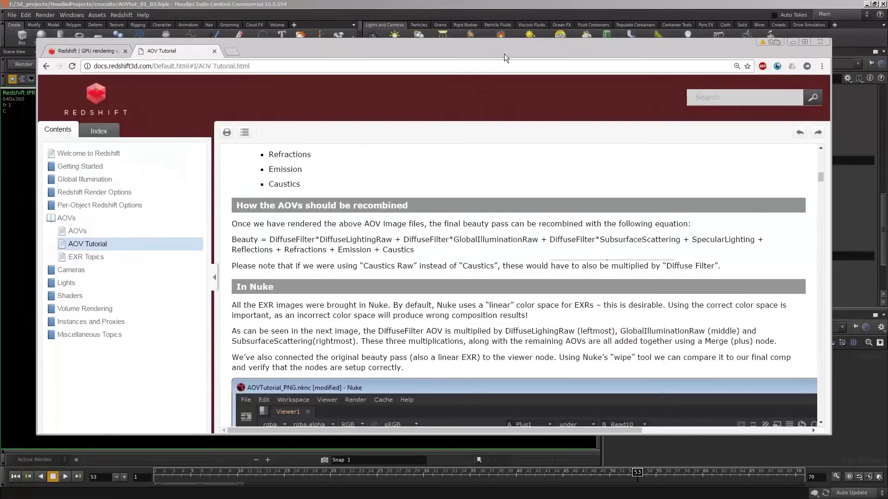
click(65, 221)
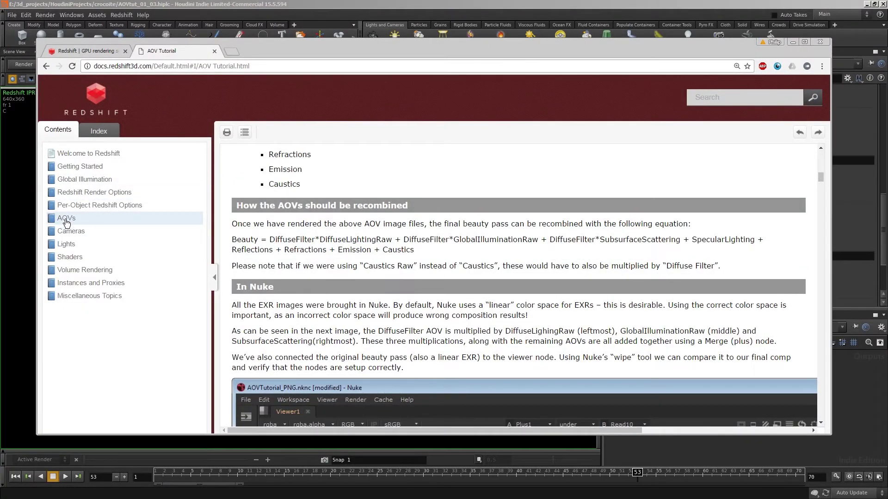
click(66, 221)
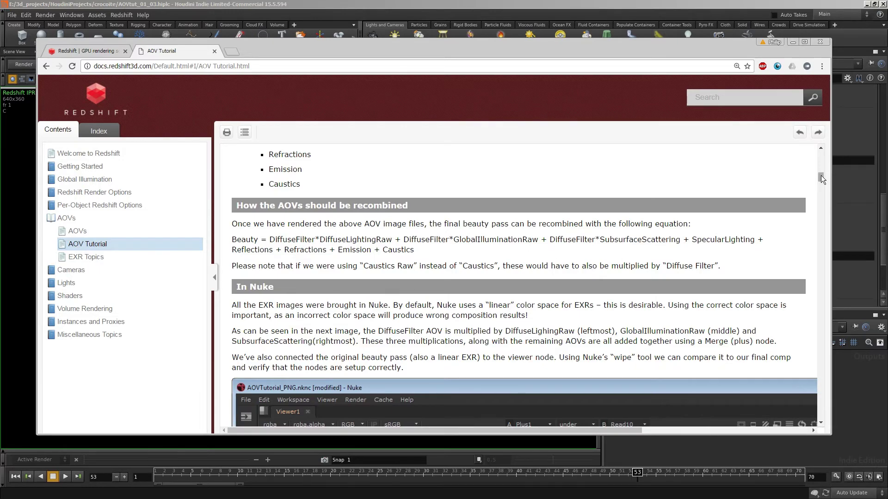
mouse_move(820, 176)
mouse_down()
mouse_move(820, 151)
mouse_move(817, 175)
mouse_up()
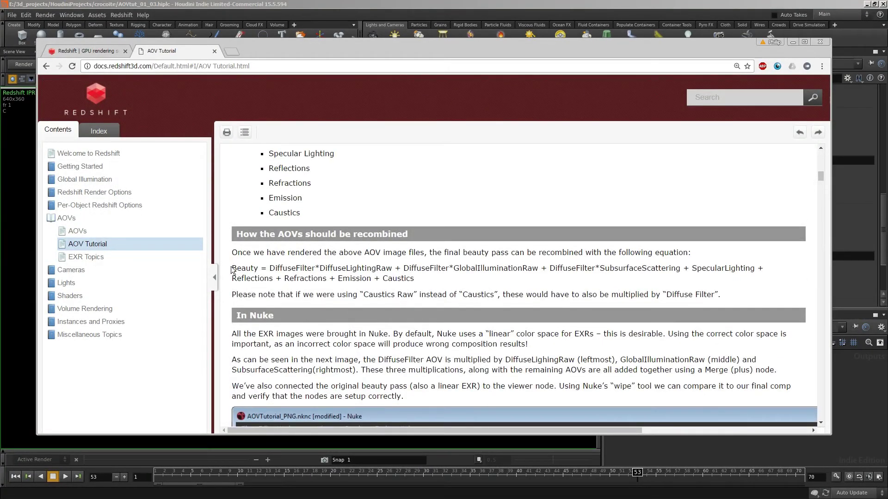
drag(231, 268, 426, 281)
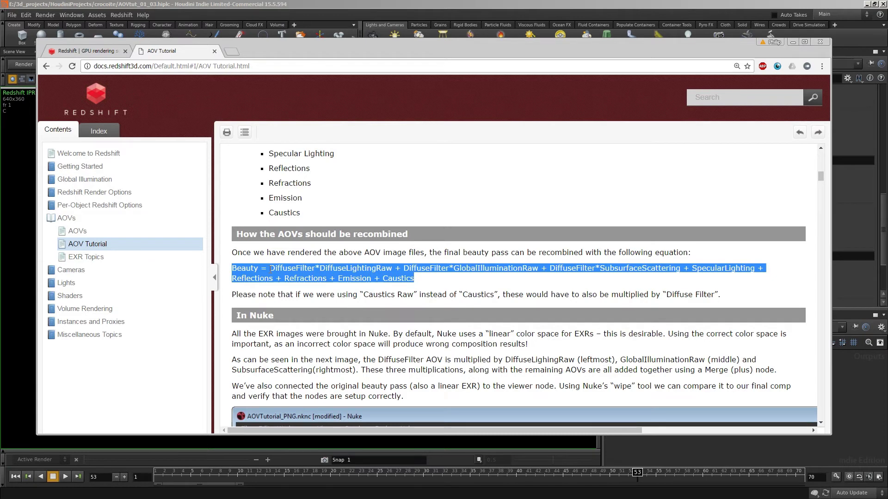
drag(270, 268, 392, 269)
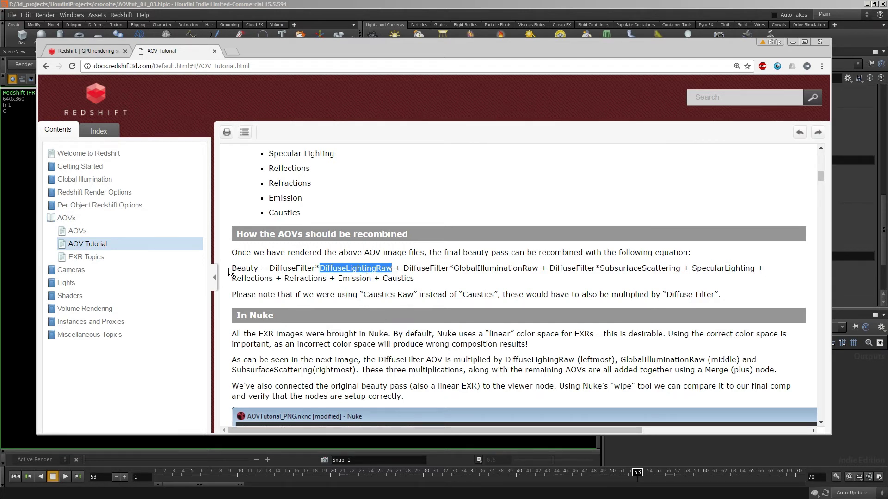
drag(229, 271, 414, 280)
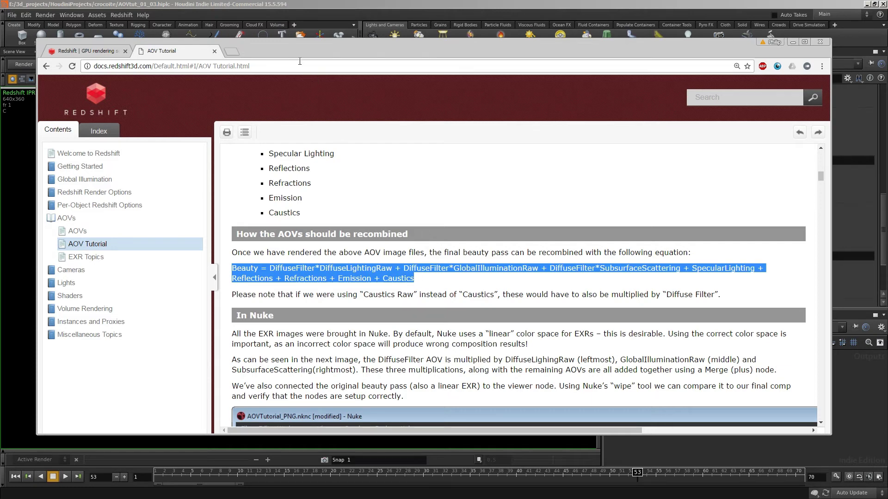
drag(289, 51, 887, 51)
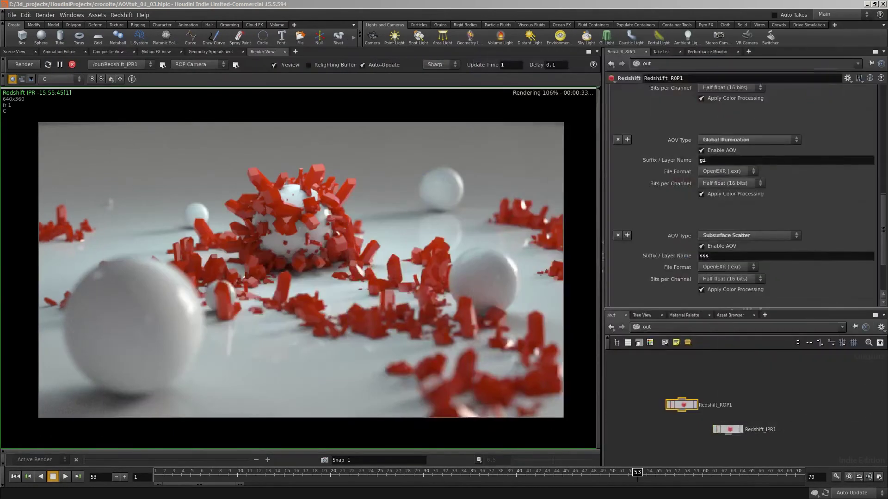
- Add two more AOV entries to Redshift_ROP1, for seven in total
middle_drag(312, 289, 304, 290)
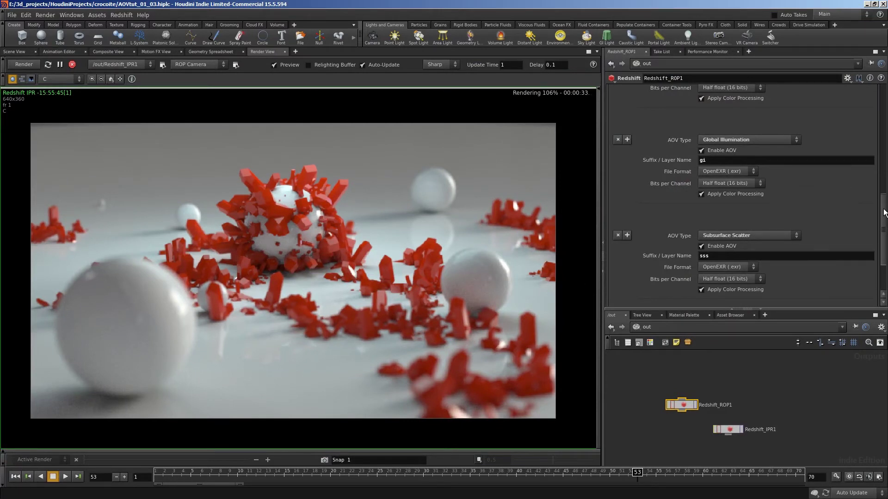
scroll(883, 213, up, 10)
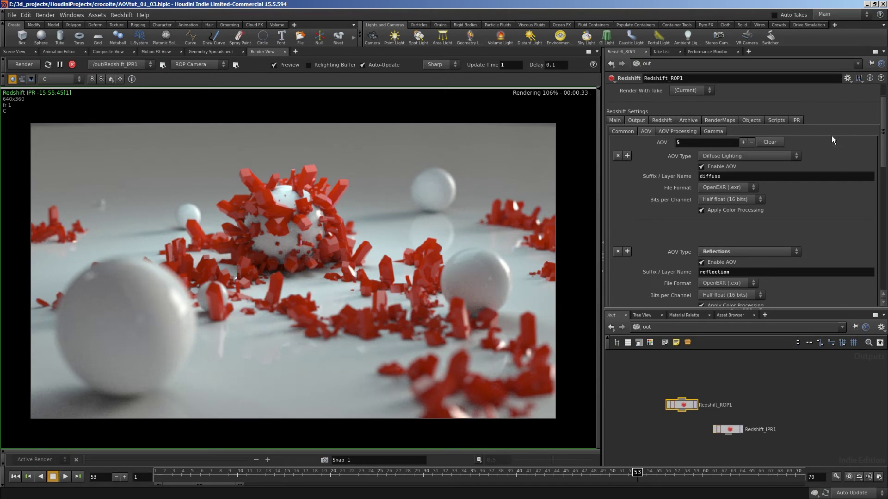
click(743, 143)
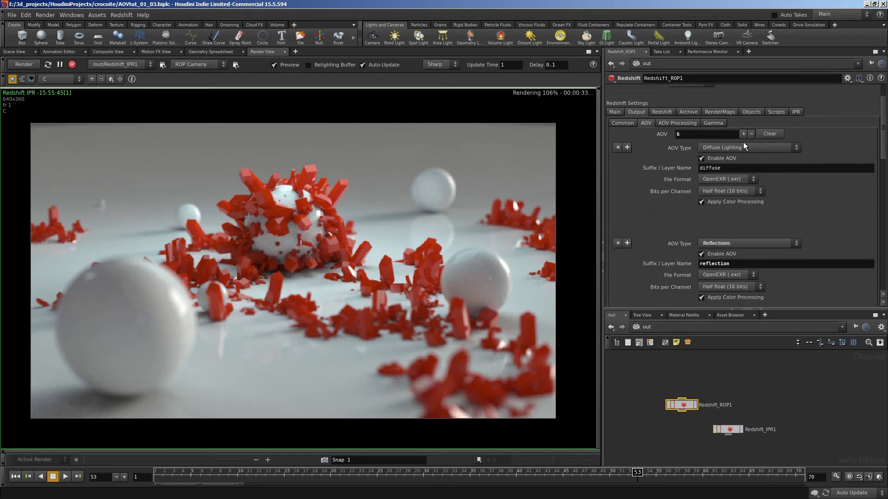
click(742, 135)
scroll(732, 121, down, 5)
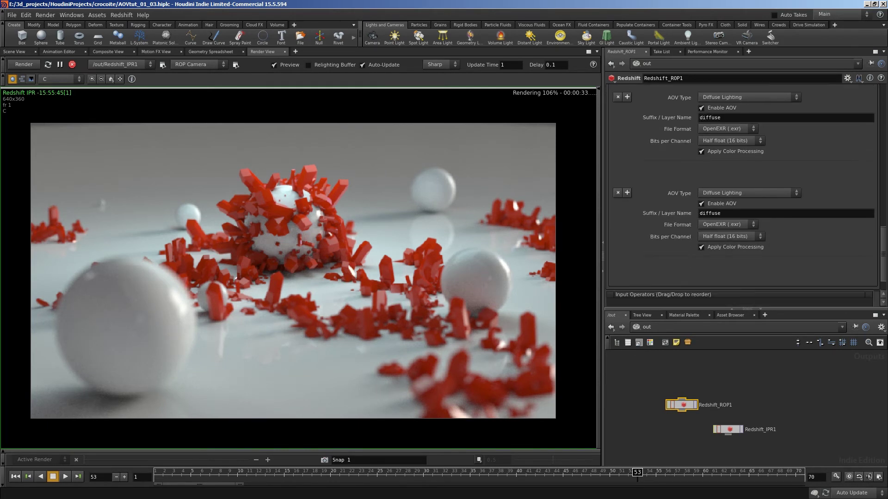
- Set the AOV types of Redshift_ROP1's last two AOV entries to Puzzle Matte and Object ID
click(733, 124)
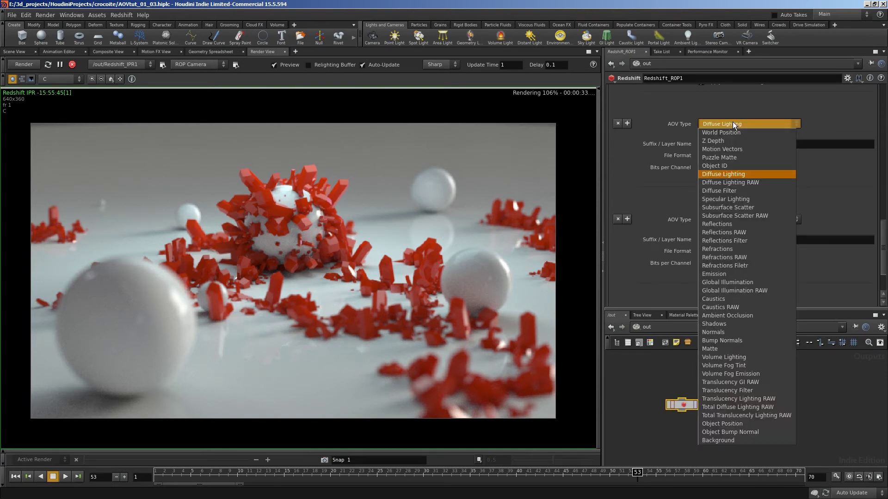
click(737, 158)
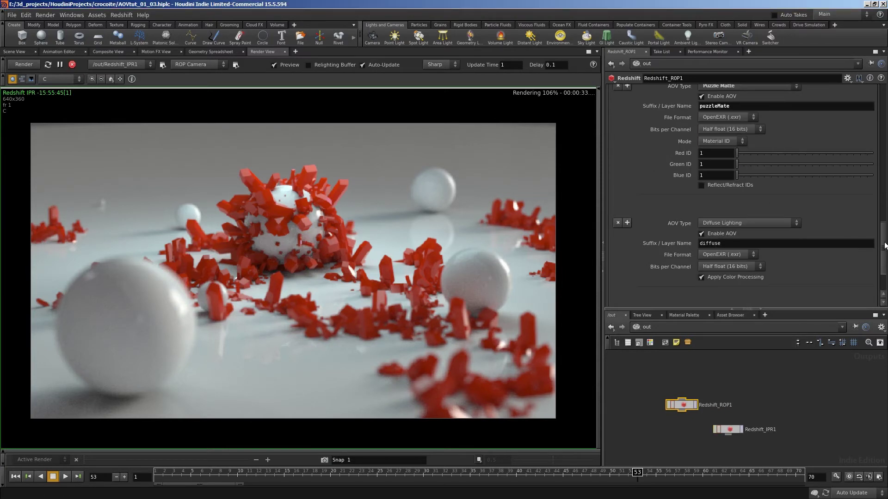
scroll(739, 189, up, 2)
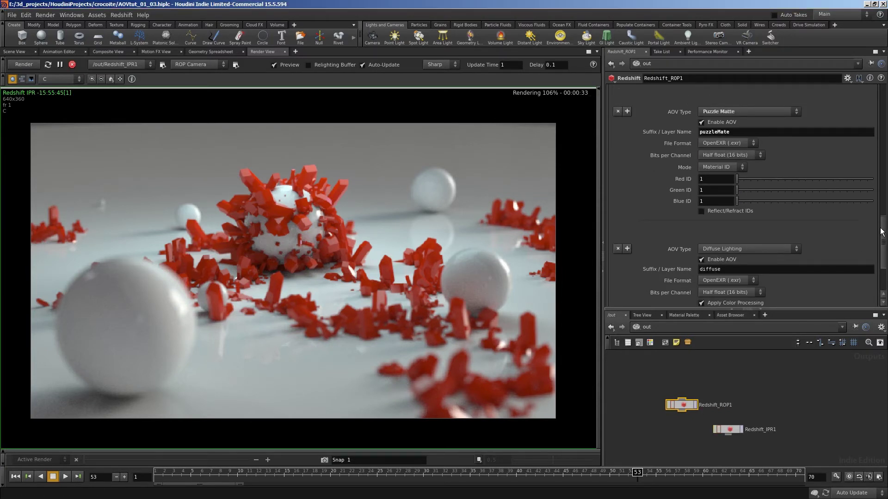
scroll(881, 232, down, 3)
click(728, 212)
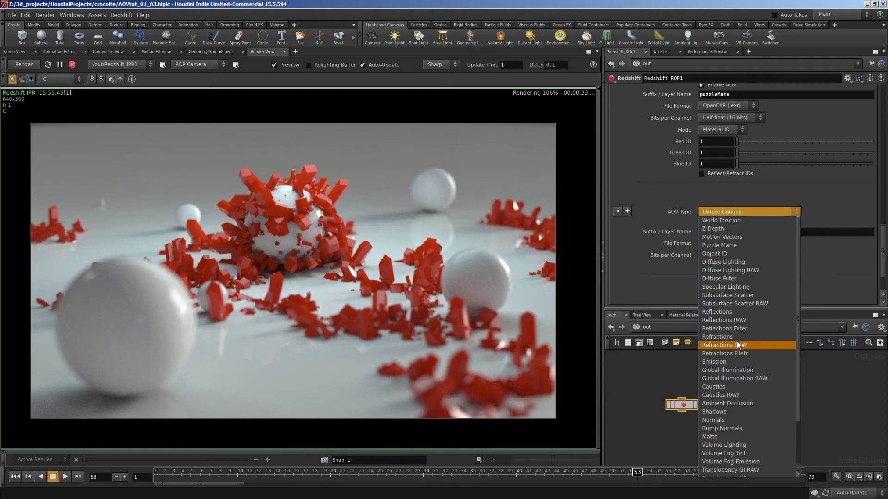
click(728, 253)
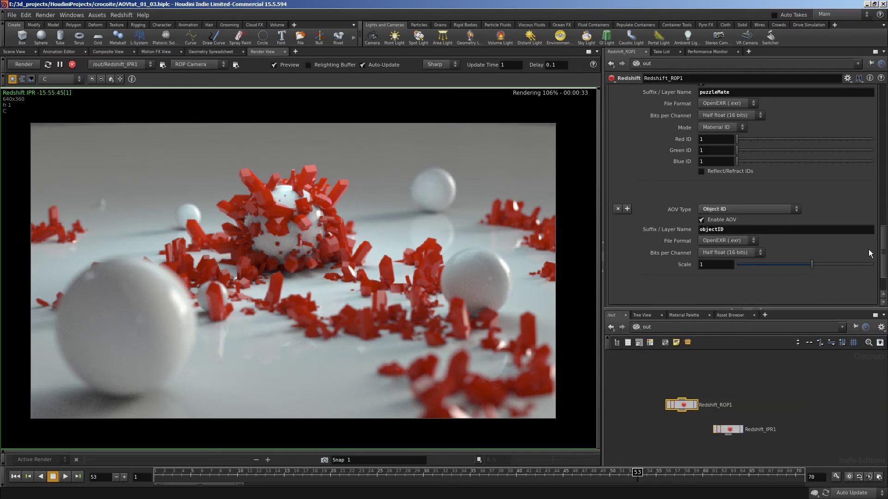
- Set the Puzzle Matte AOV's mode to Object ID
drag(883, 263, 881, 238)
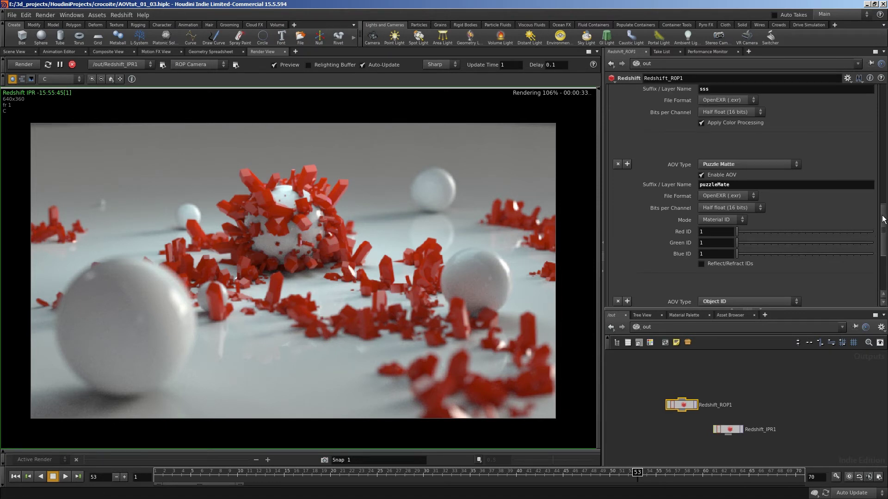
drag(883, 219, 880, 234)
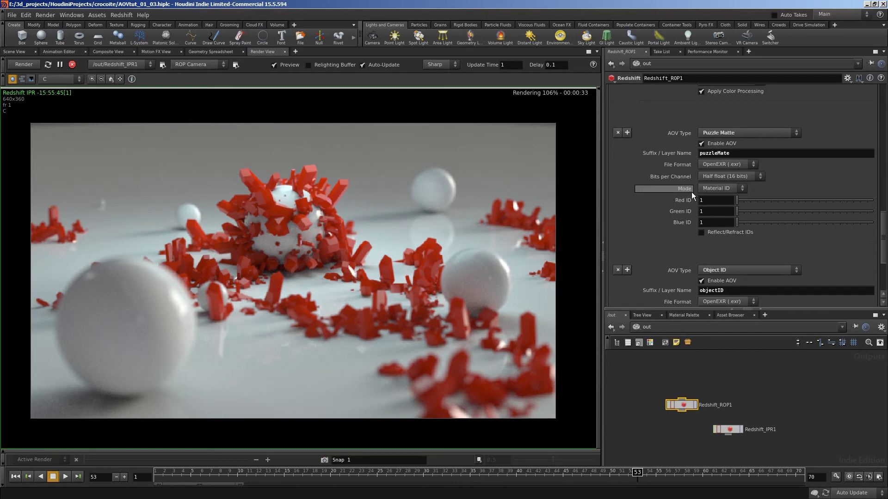
click(705, 187)
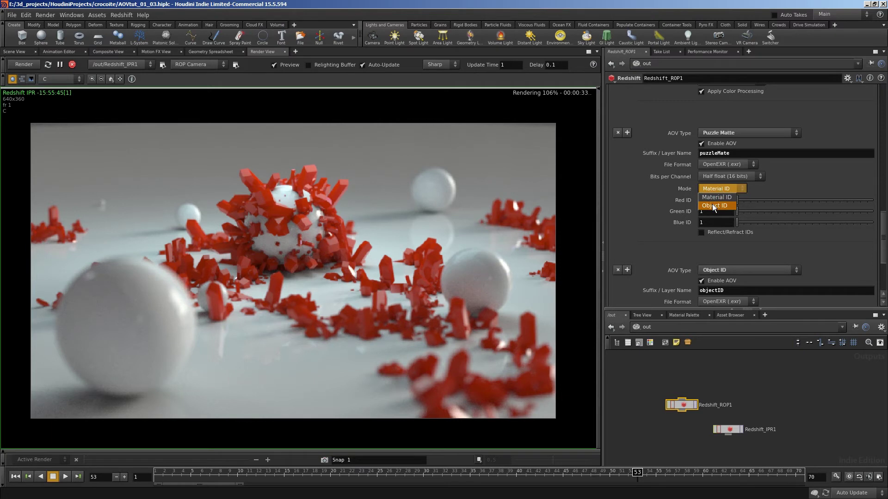
click(713, 206)
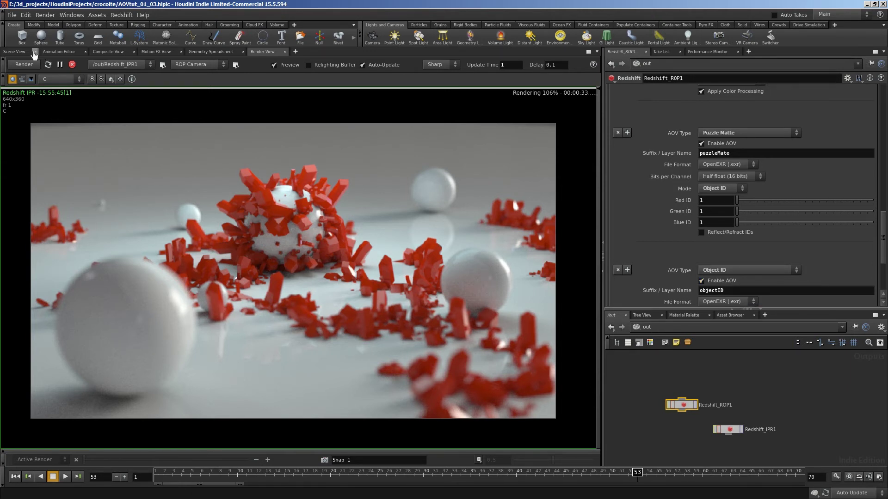
- Show the scene and the obj network, and check the Redshift Object IDs of the spheres, ground and crystals_render objects
click(14, 52)
key(u)
click(680, 353)
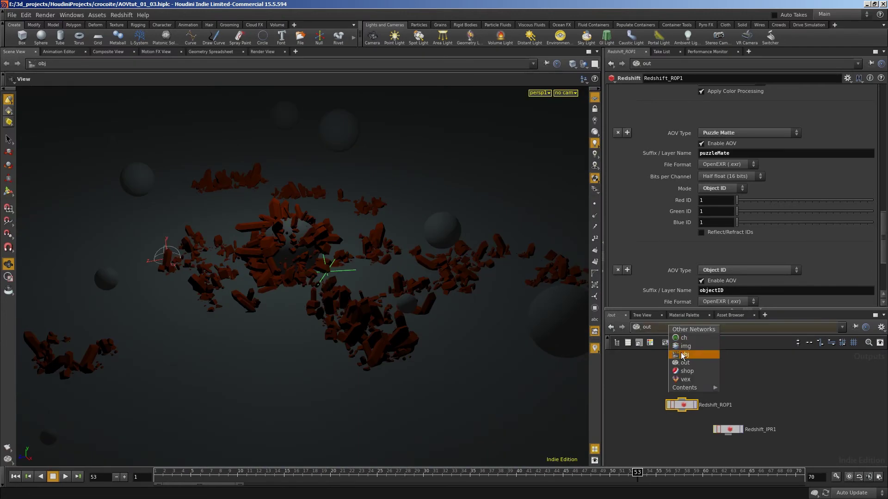
double_click(681, 352)
click(707, 376)
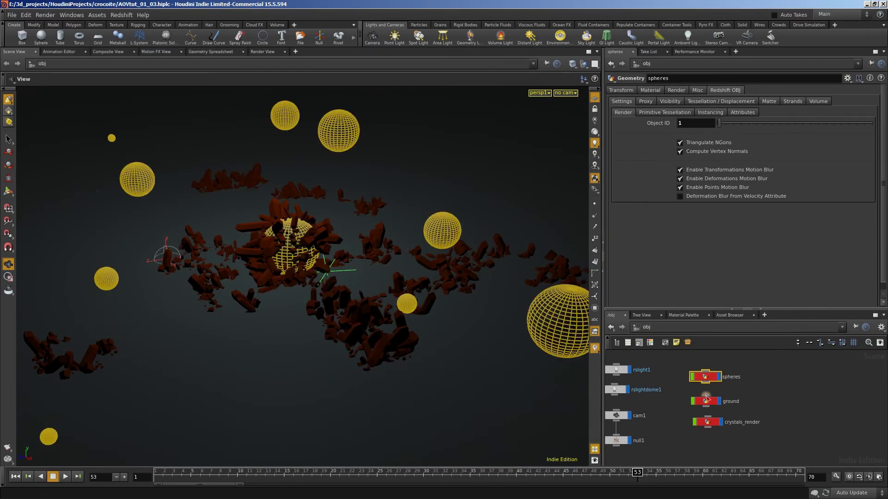
click(705, 403)
click(705, 423)
click(704, 377)
click(119, 15)
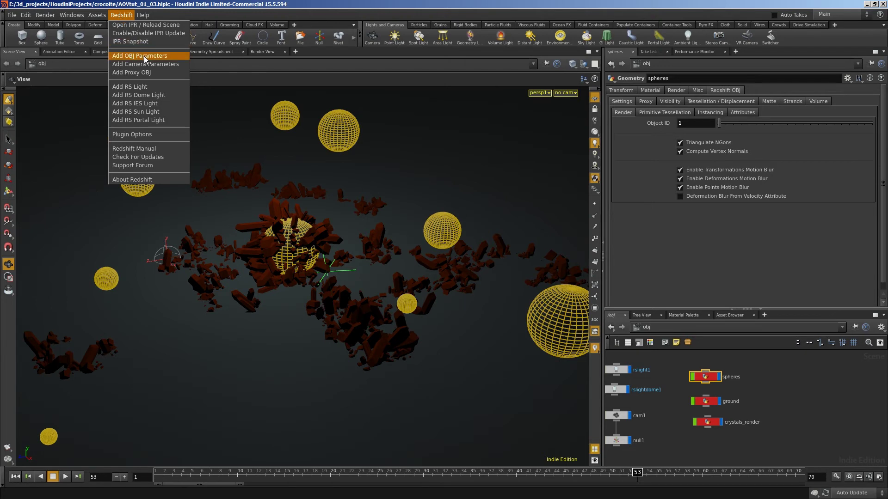
click(706, 282)
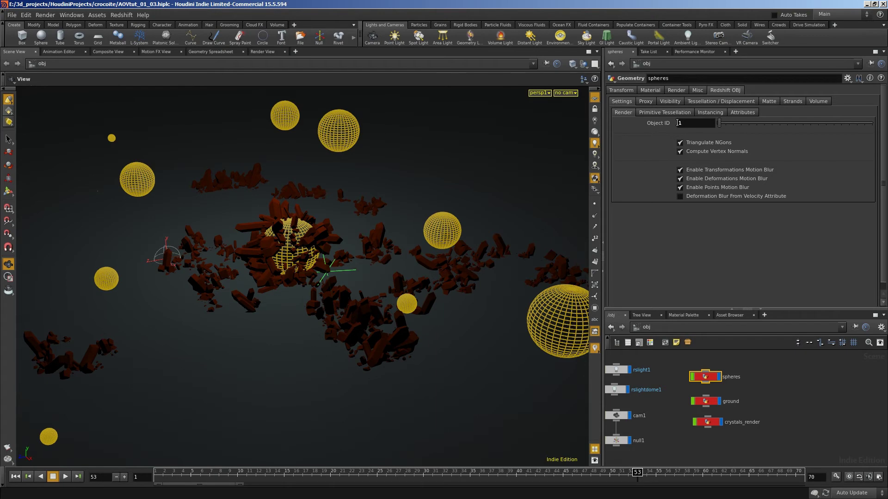
click(705, 401)
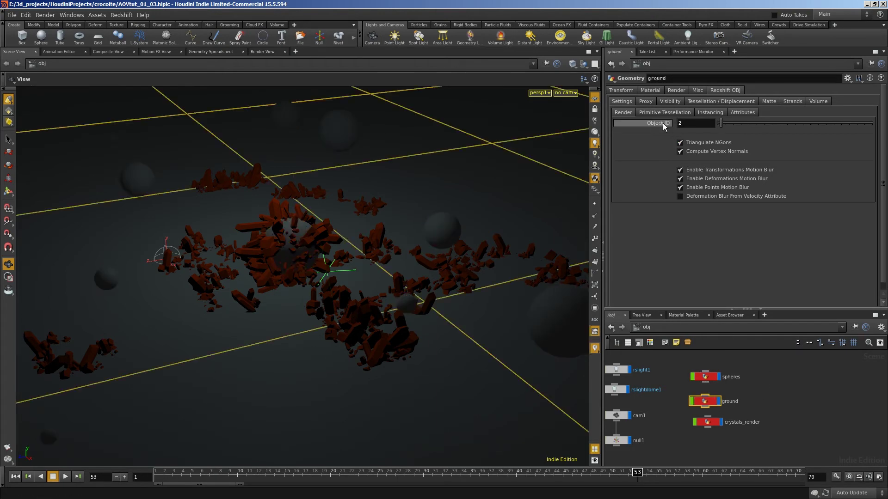
click(712, 423)
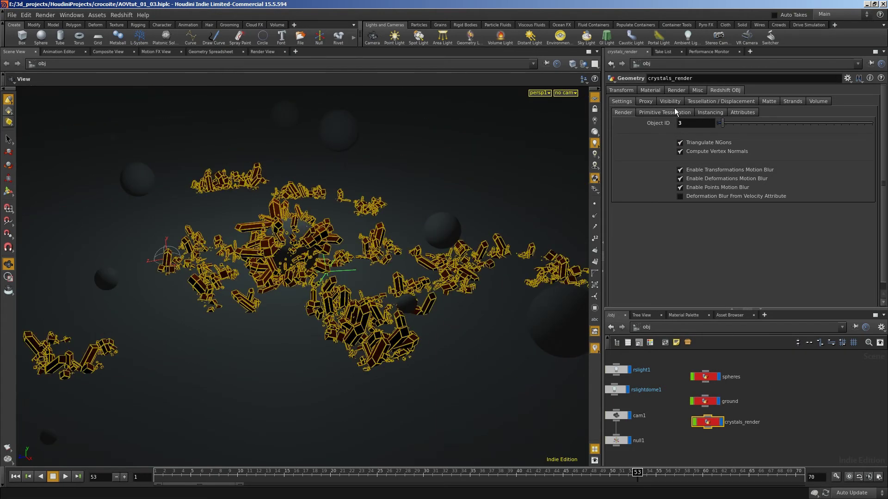
- Return to the out network and assign Red ID 1, Green ID 2 and Blue ID 3 in Redshift_ROP1's Puzzle Matte AOV
click(675, 327)
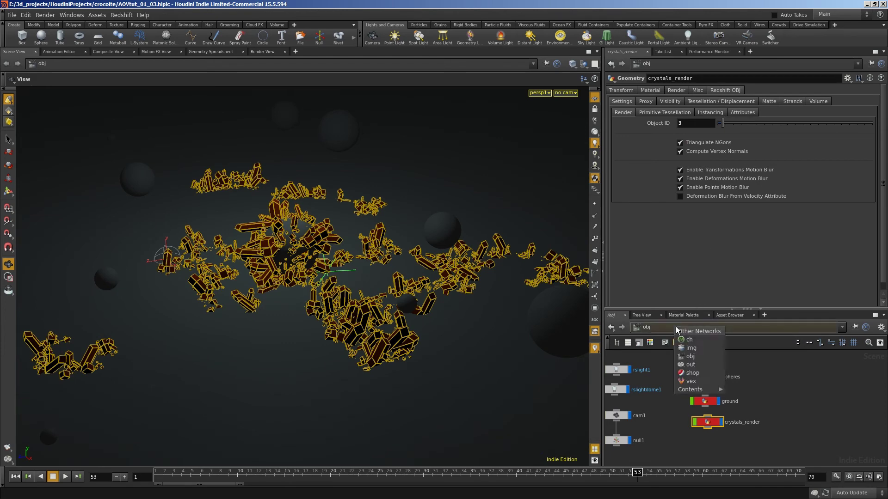
click(693, 361)
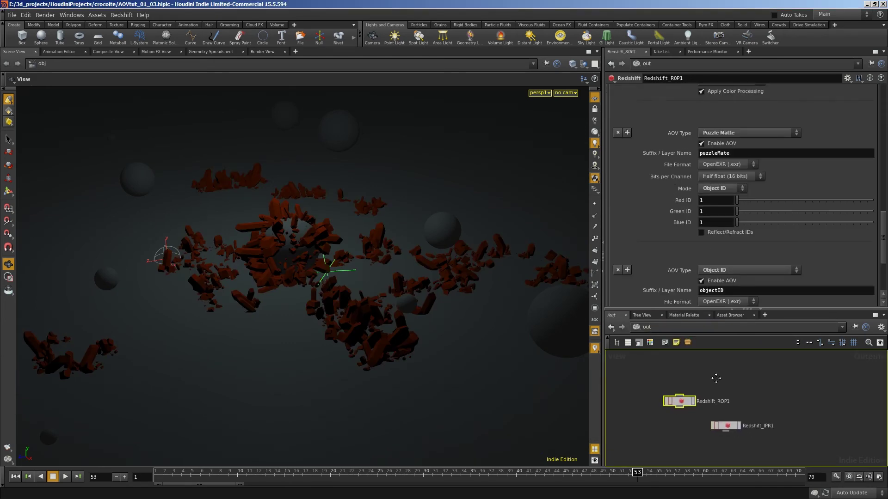
scroll(725, 213, up, 3)
scroll(725, 213, down, 2)
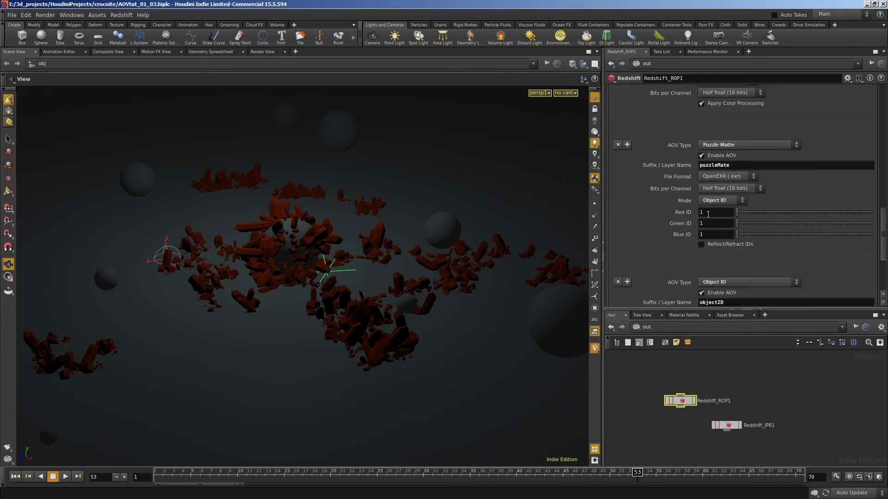
click(708, 214)
key(Tab)
text(2)
key(Tab)
text(3)
key(Return)
- Restart the Redshift IPR render in the Render View and display its puzzleMate plane
click(262, 52)
click(28, 66)
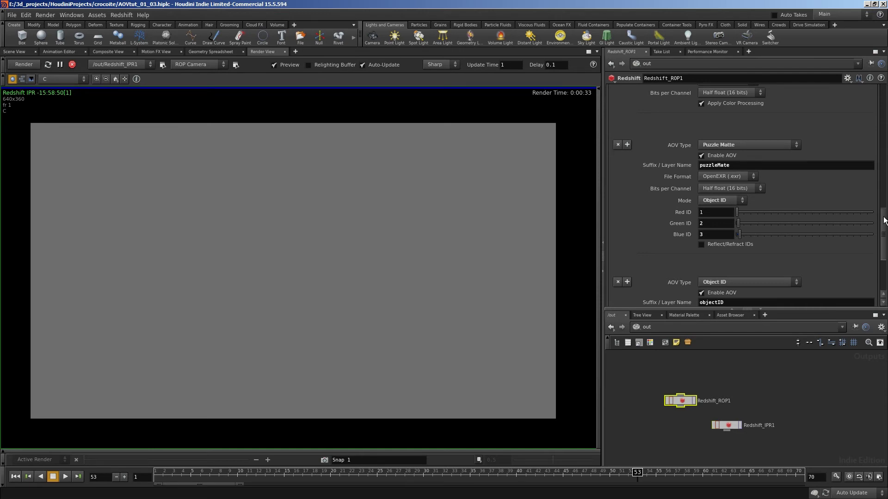
click(63, 80)
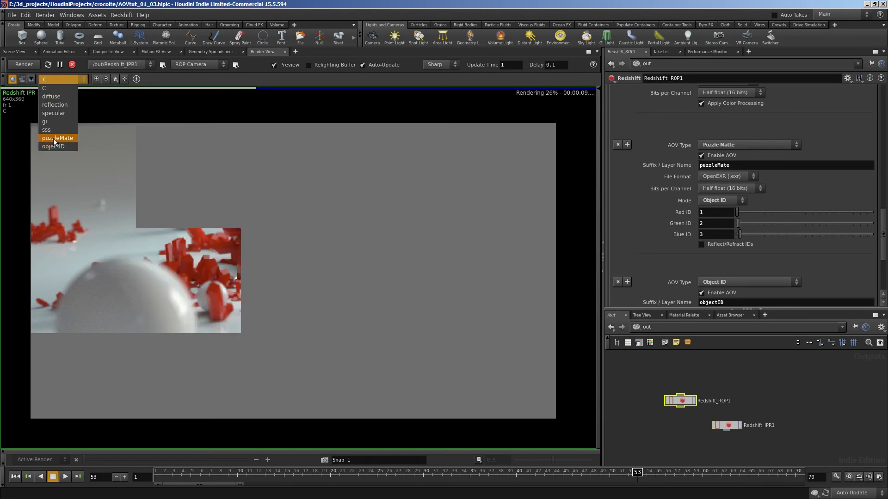
click(53, 138)
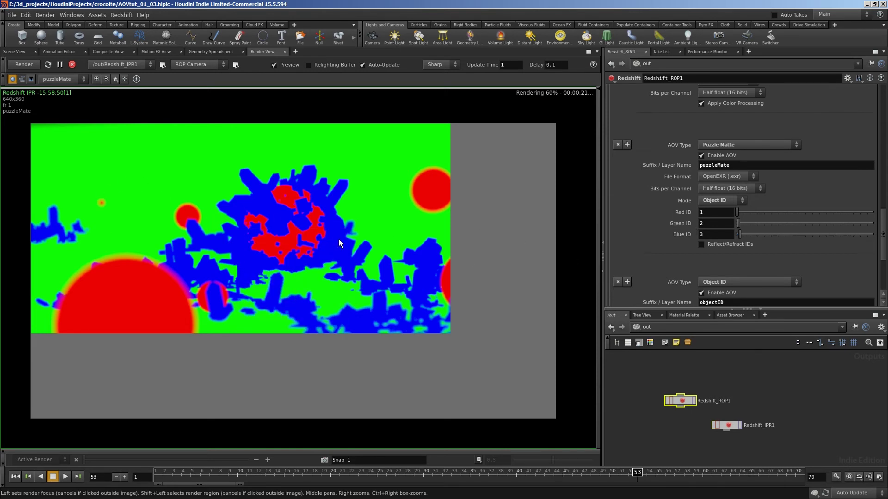
middle_drag(359, 243, 393, 264)
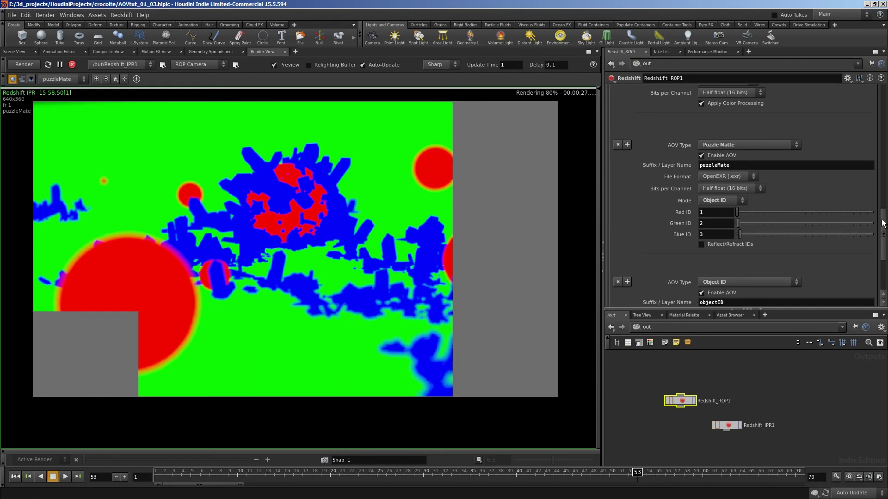
- Display the objectID plane of the render and adapt the display range to its pixel values
drag(884, 223, 885, 241)
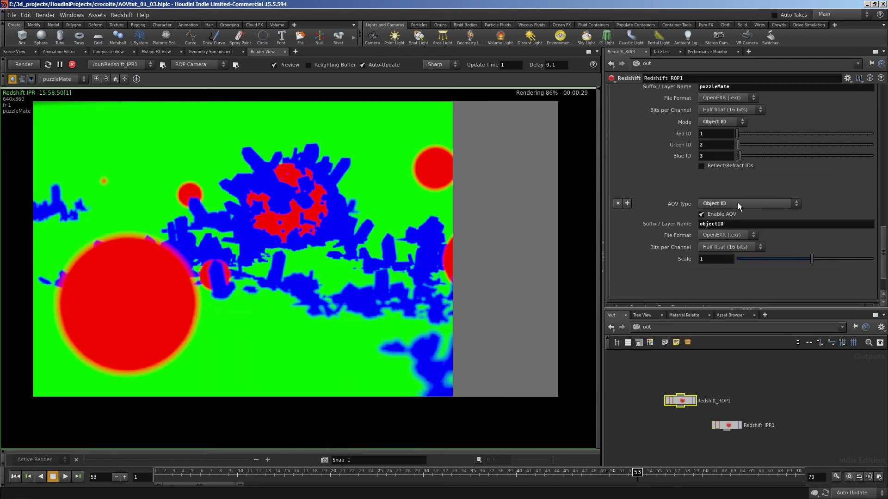
click(67, 79)
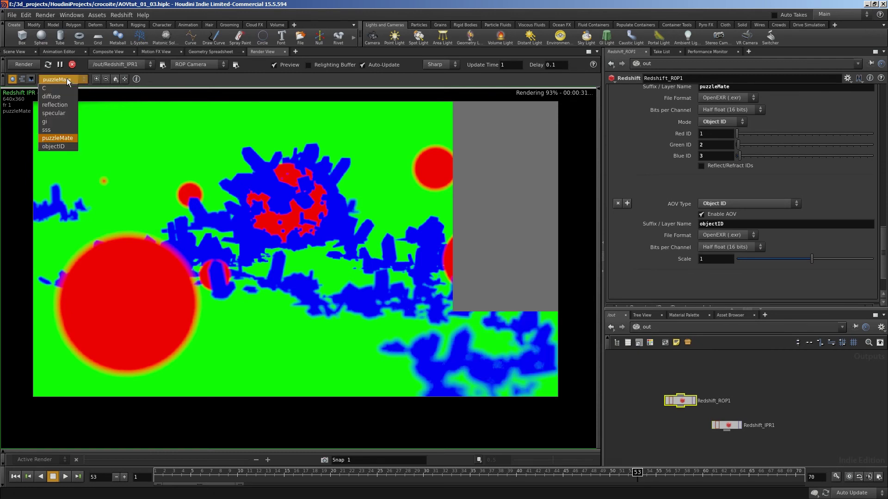
click(54, 144)
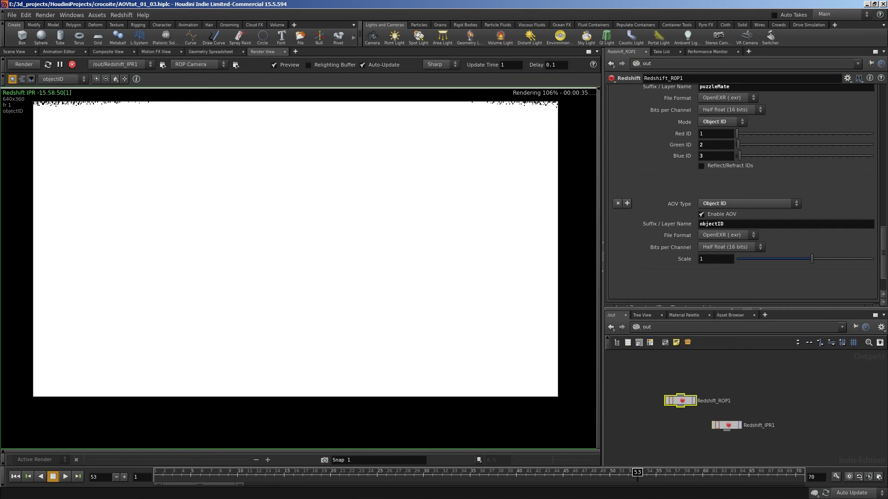
click(312, 451)
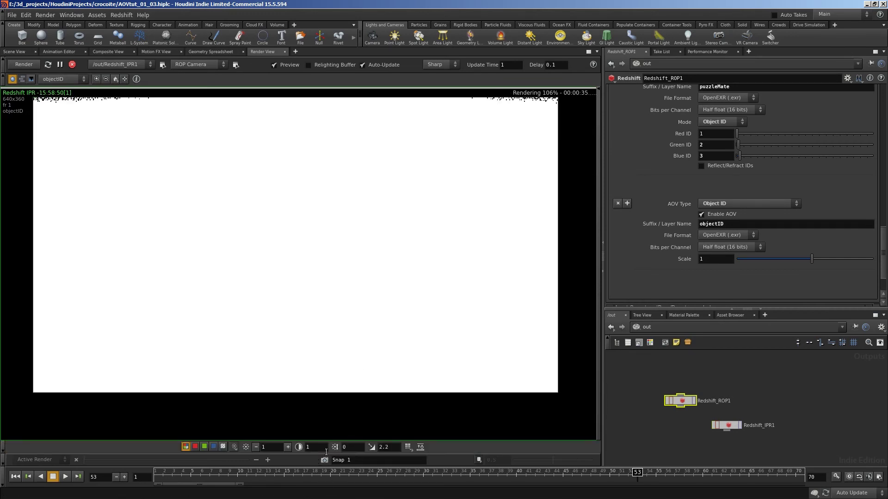
click(417, 448)
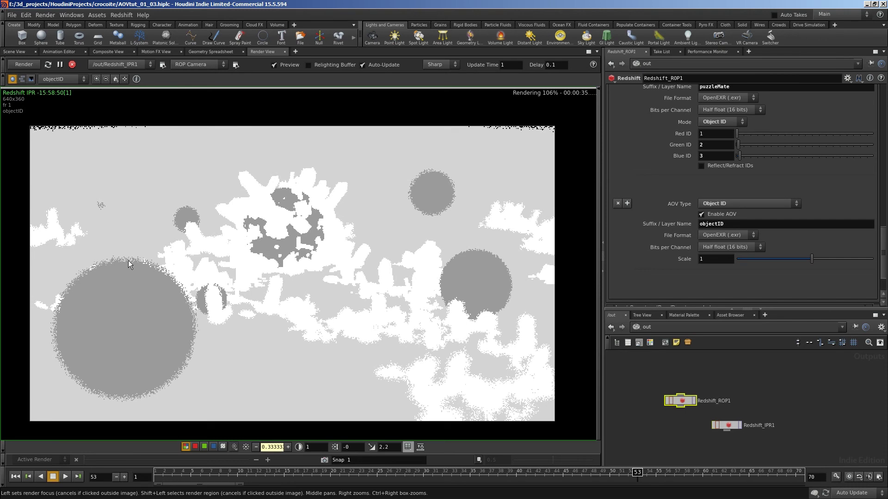
- Inspect pixel values in the objectID plane and review the Puzzle Matte AOV settings on Redshift_ROP1
right_click(342, 228)
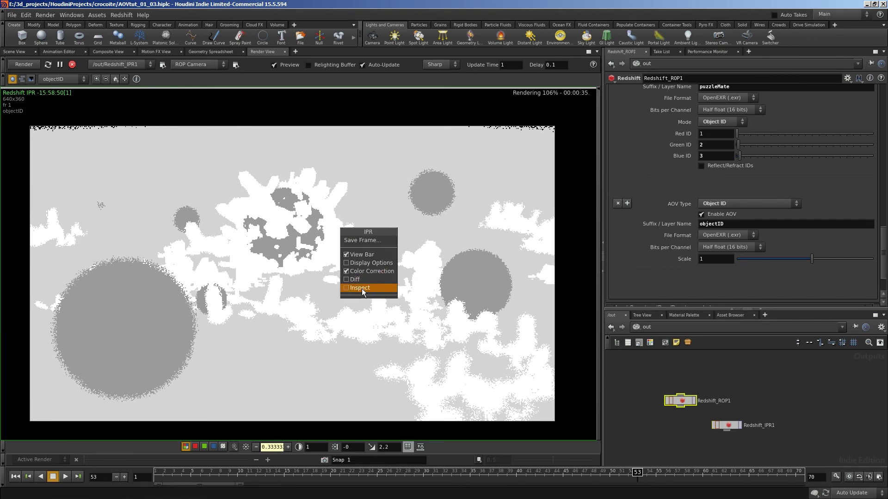
click(357, 288)
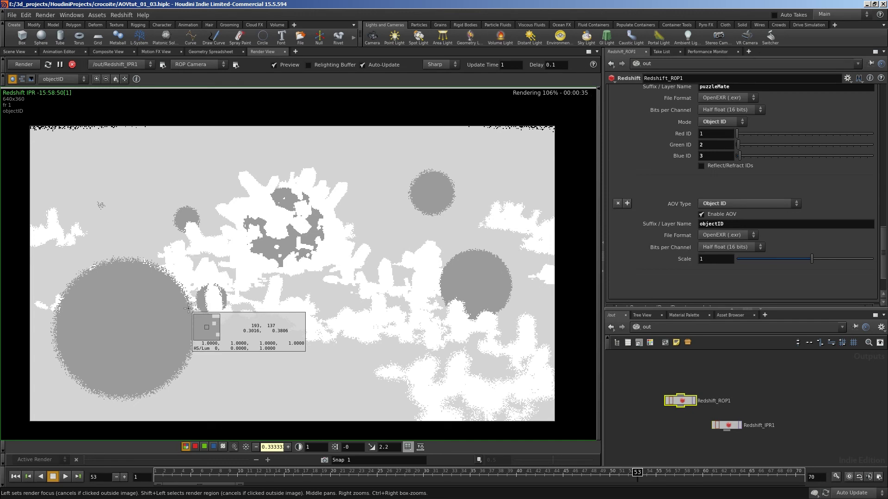
drag(881, 241, 881, 228)
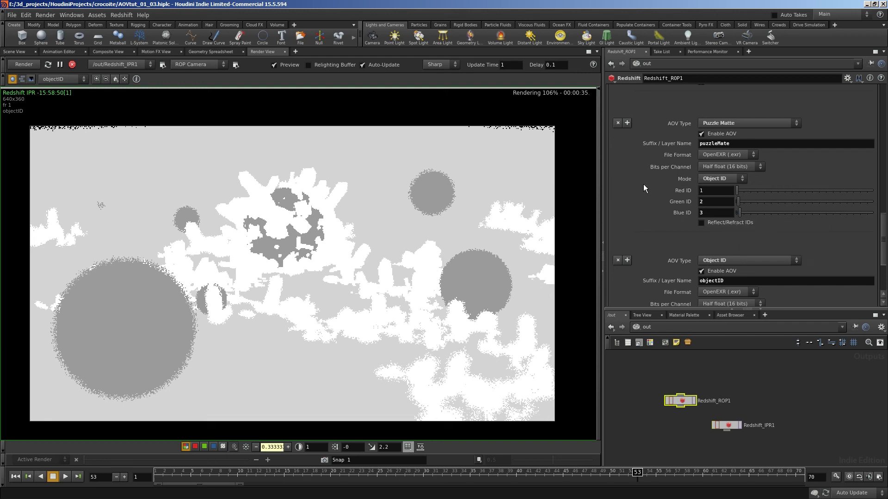
- Stop the IPR render and remove the Object ID AOV from Redshift_ROP1
click(73, 65)
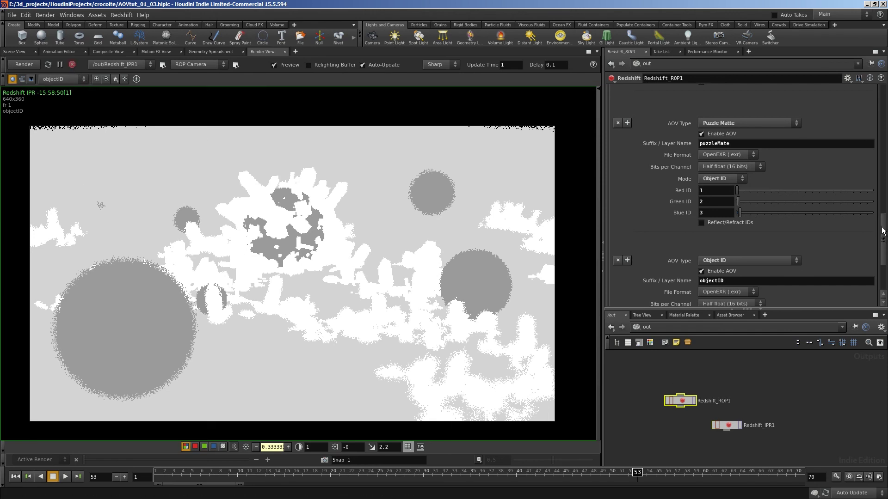
scroll(884, 244, down, 3)
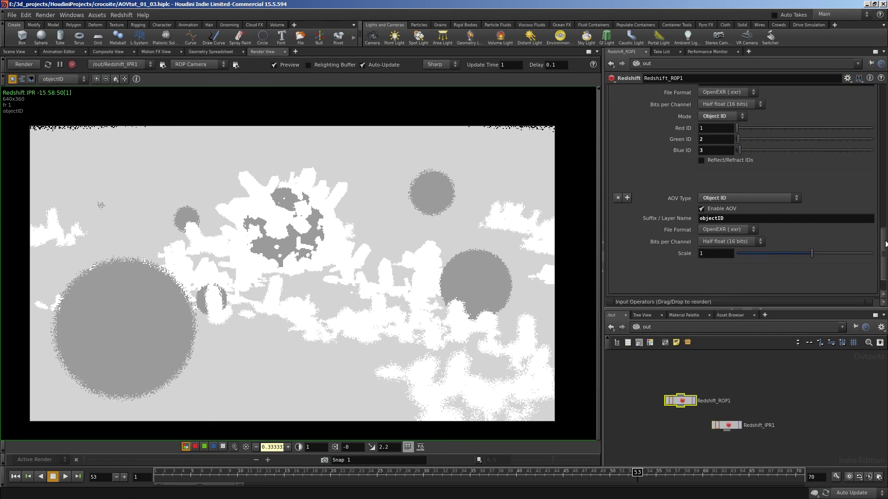
click(617, 198)
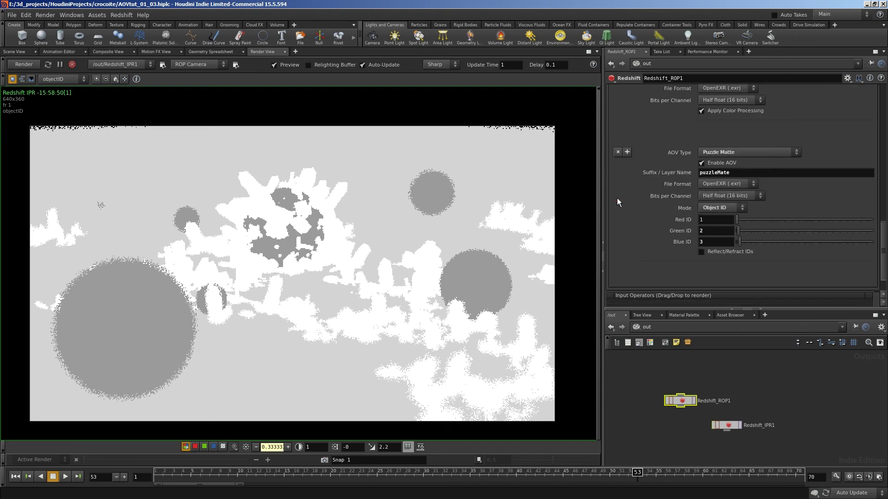
- Set the common output of Redshift_ROP1 to write a Full Multi-Layered EXR File
scroll(879, 213, up, 2)
drag(880, 213, 852, 142)
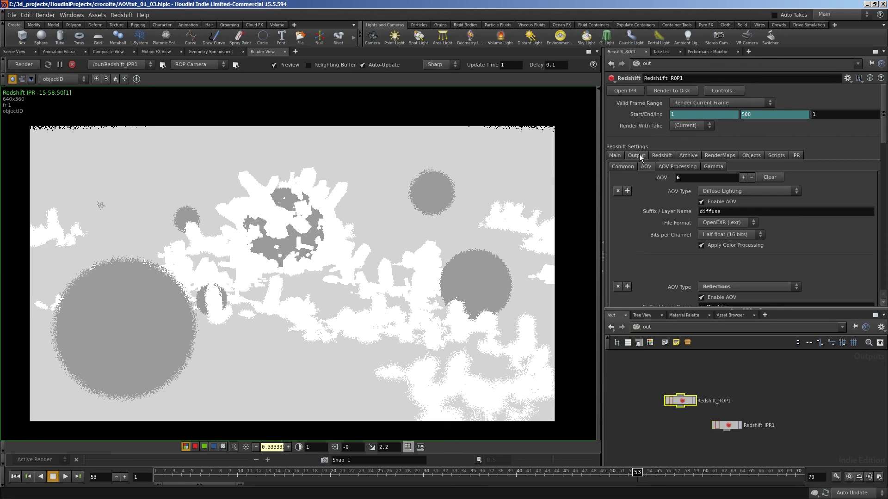
click(620, 167)
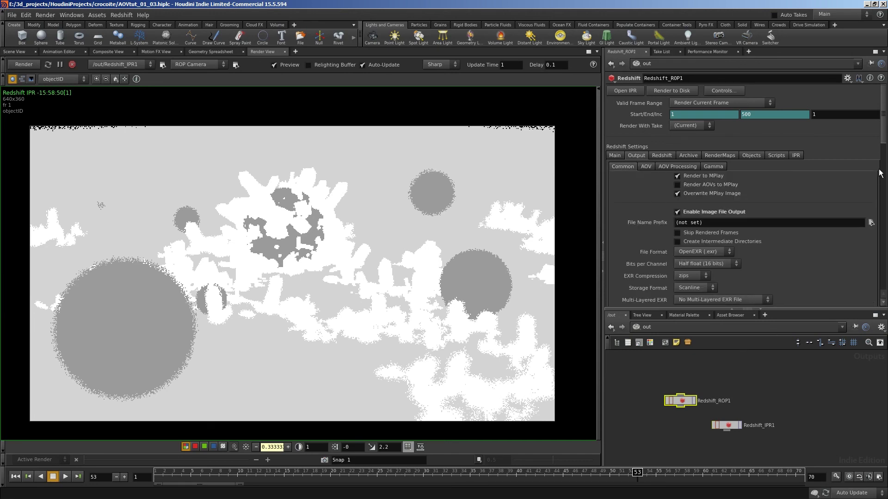
drag(884, 131, 883, 157)
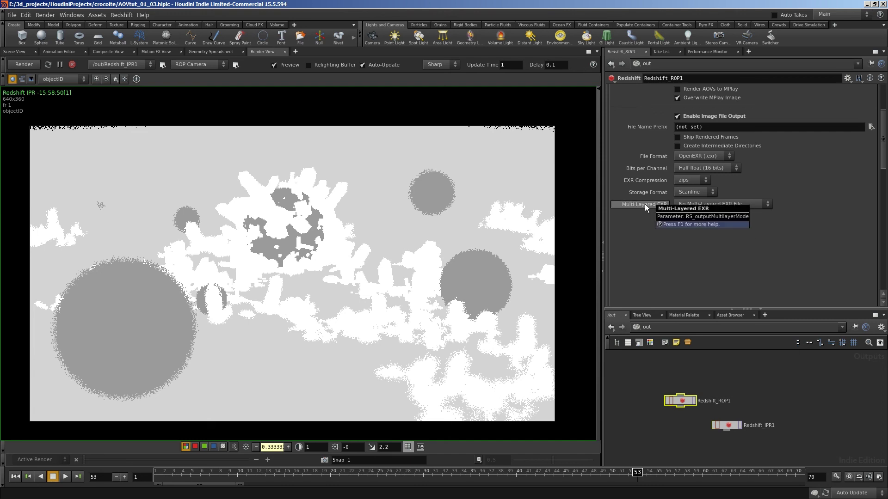
click(697, 207)
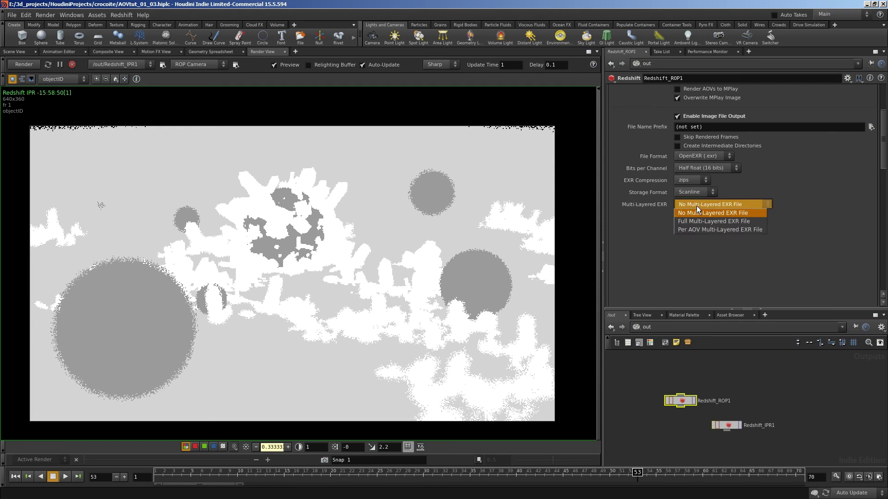
click(701, 222)
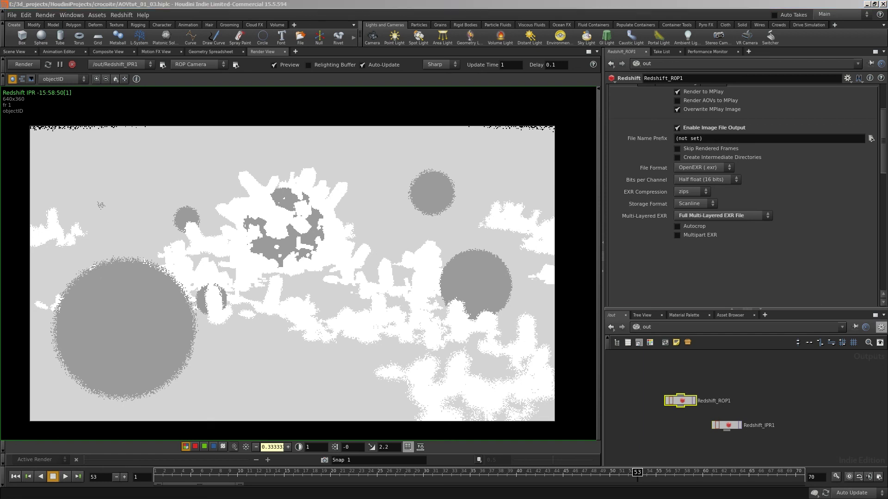
- Switch to Nuke, view the Read2 node holding crystals_02.exr in the viewer and open its properties
key(alt+Tab)
middle_drag(198, 415, 101, 468)
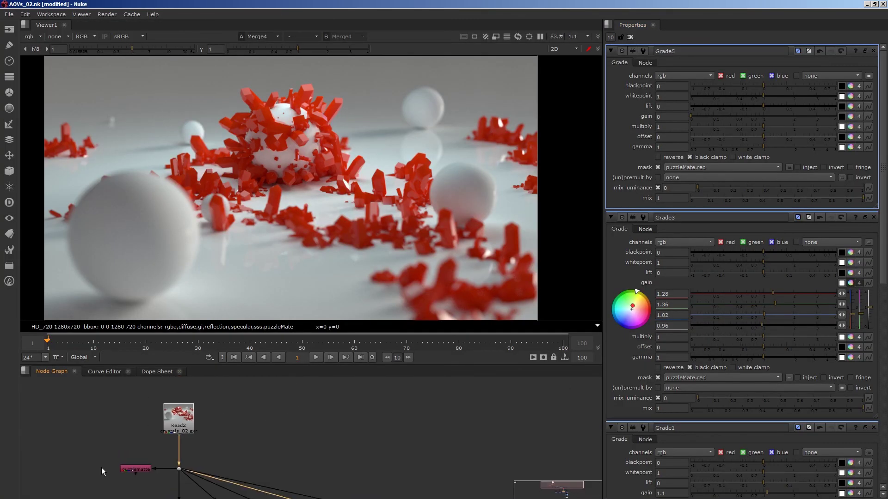
click(175, 428)
key(1)
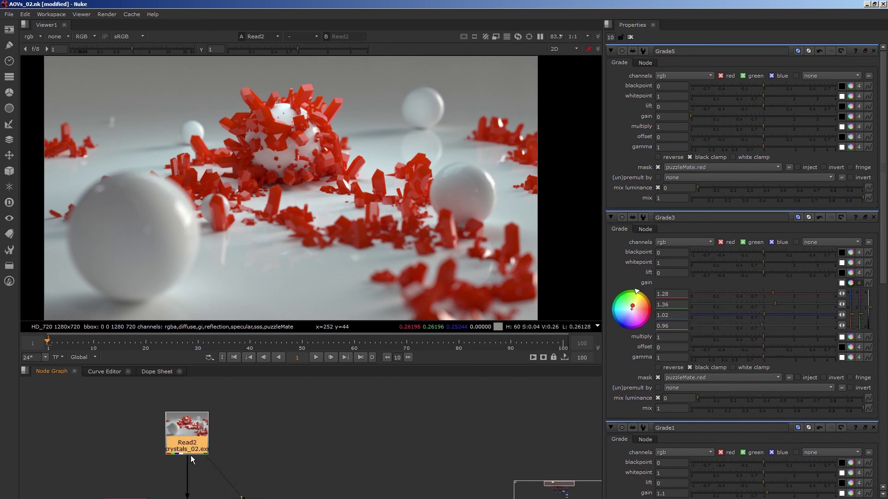
double_click(191, 429)
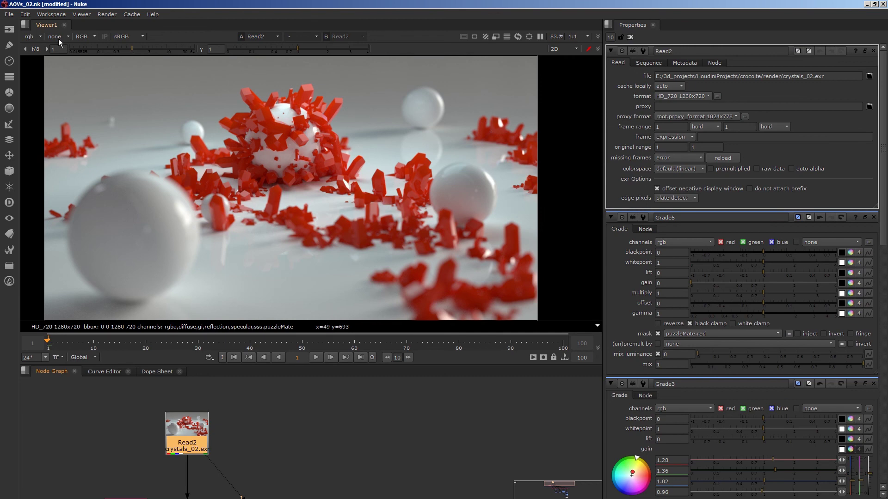
- Inspect the diffuse, gi and puzzleMate layers of Read2 one after another in the viewer
click(29, 37)
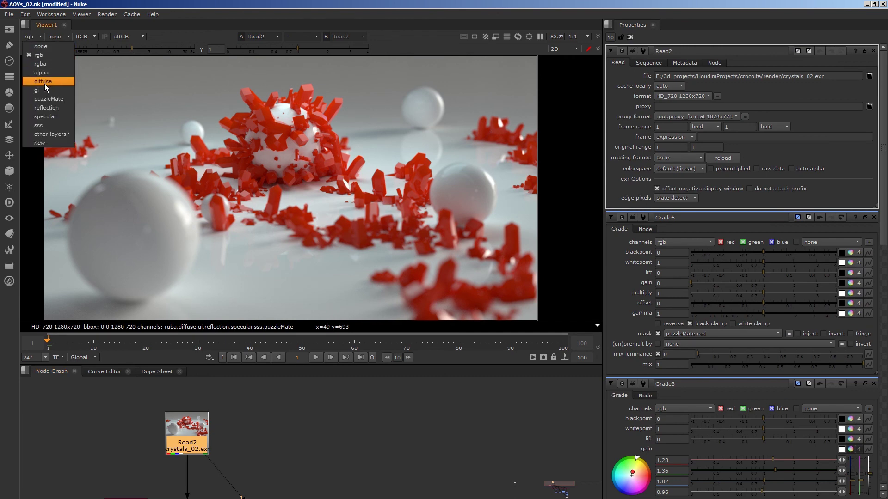
click(43, 82)
click(37, 36)
click(37, 90)
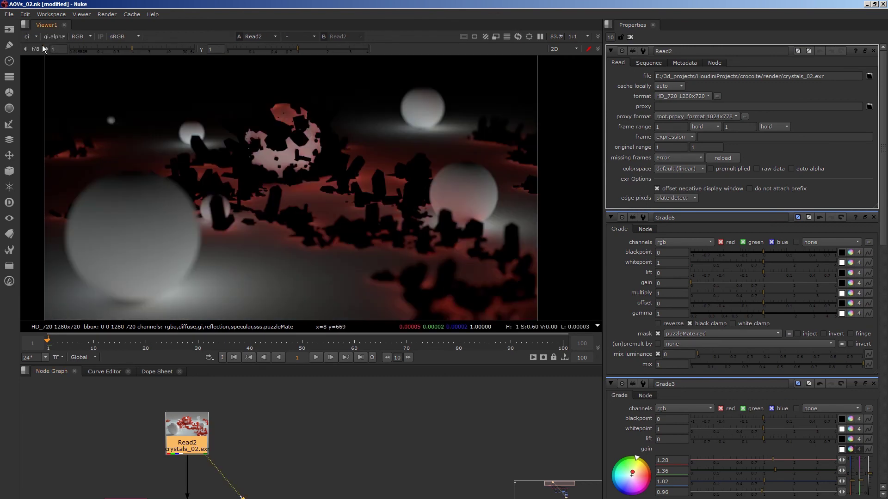
click(33, 38)
click(45, 101)
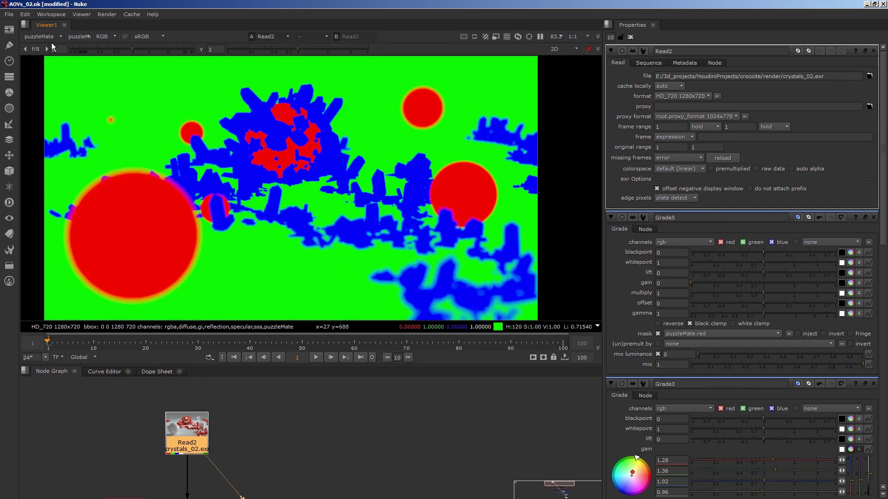
click(41, 37)
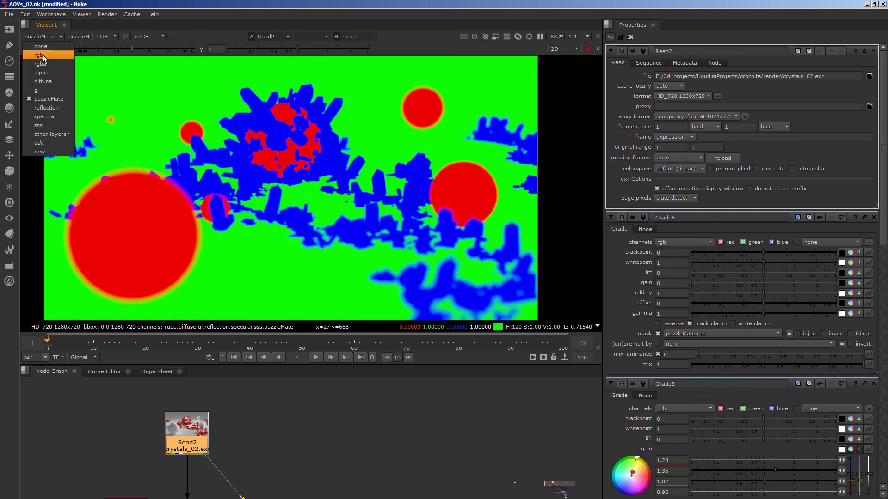